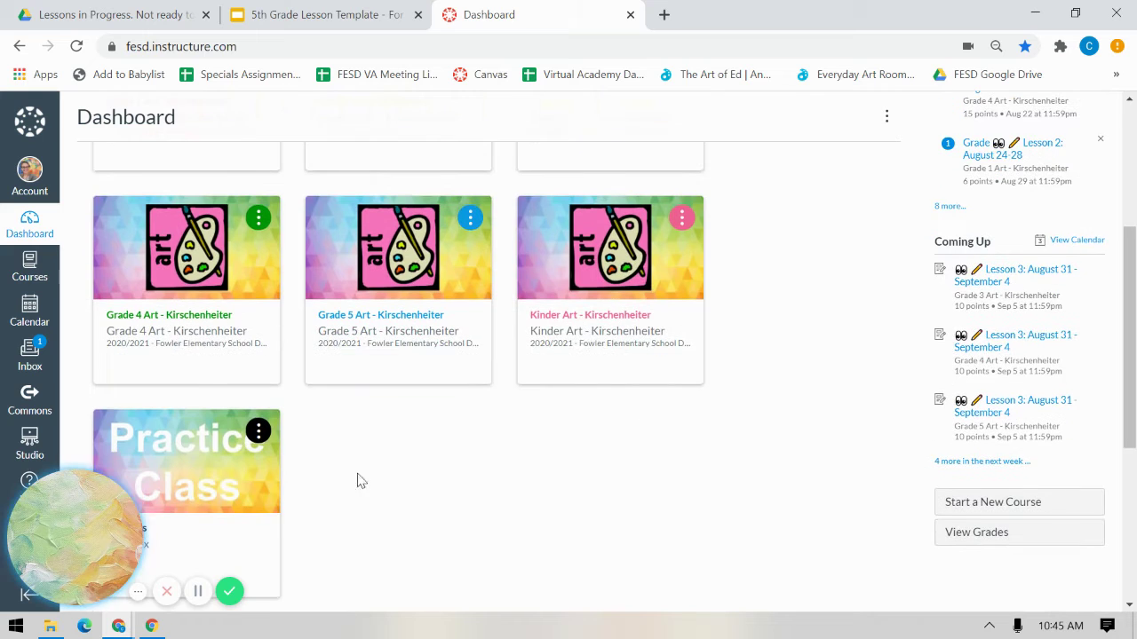
# Step: Open the practice class's modules and start adding a new assignment to the Unit 1: Color module
pyautogui.click(189, 478)
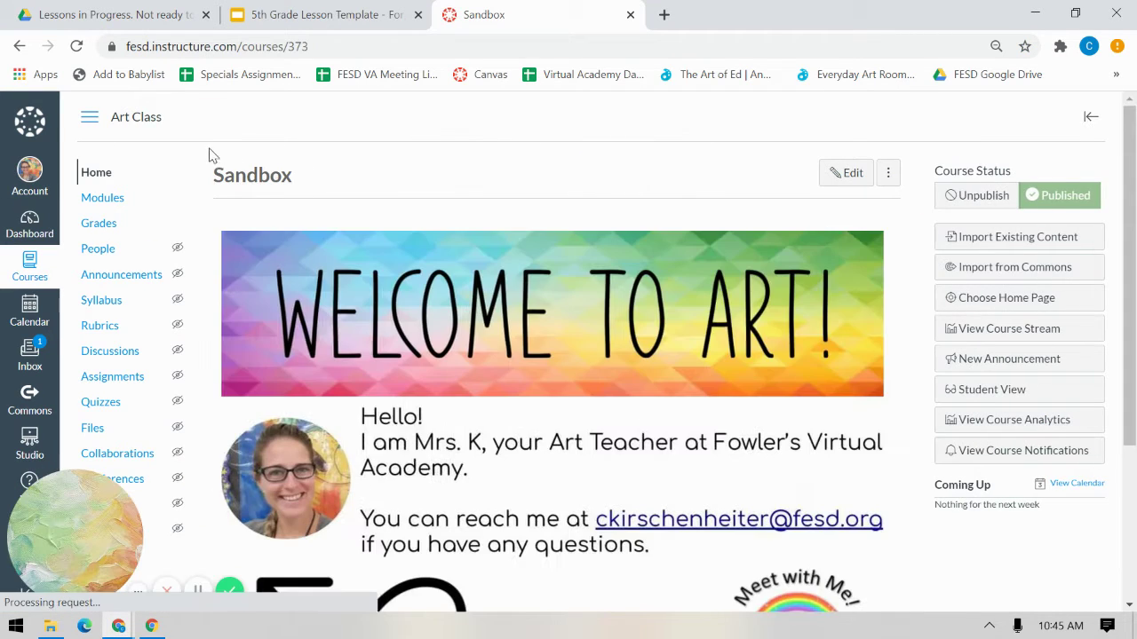
pyautogui.click(99, 202)
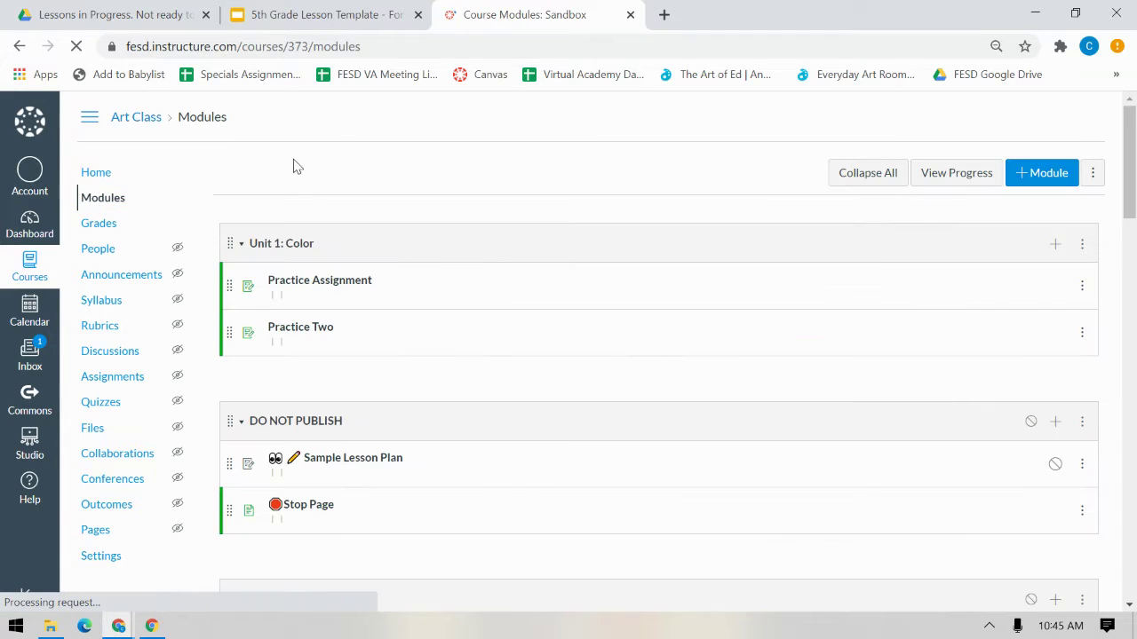
pyautogui.click(1056, 243)
pyautogui.click(383, 284)
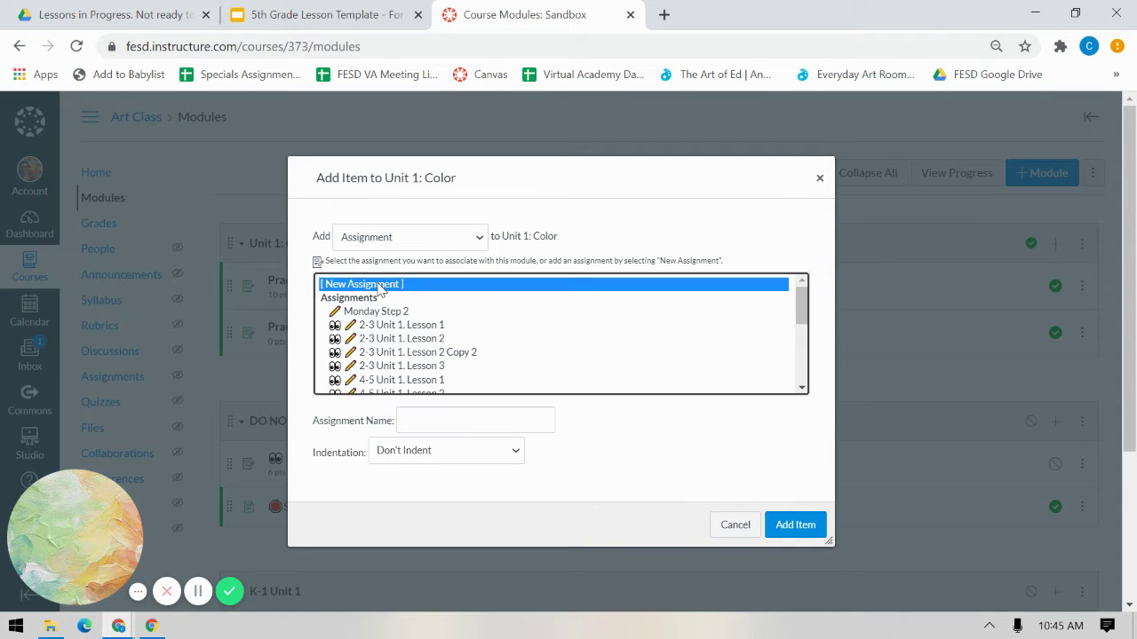
pyautogui.click(465, 424)
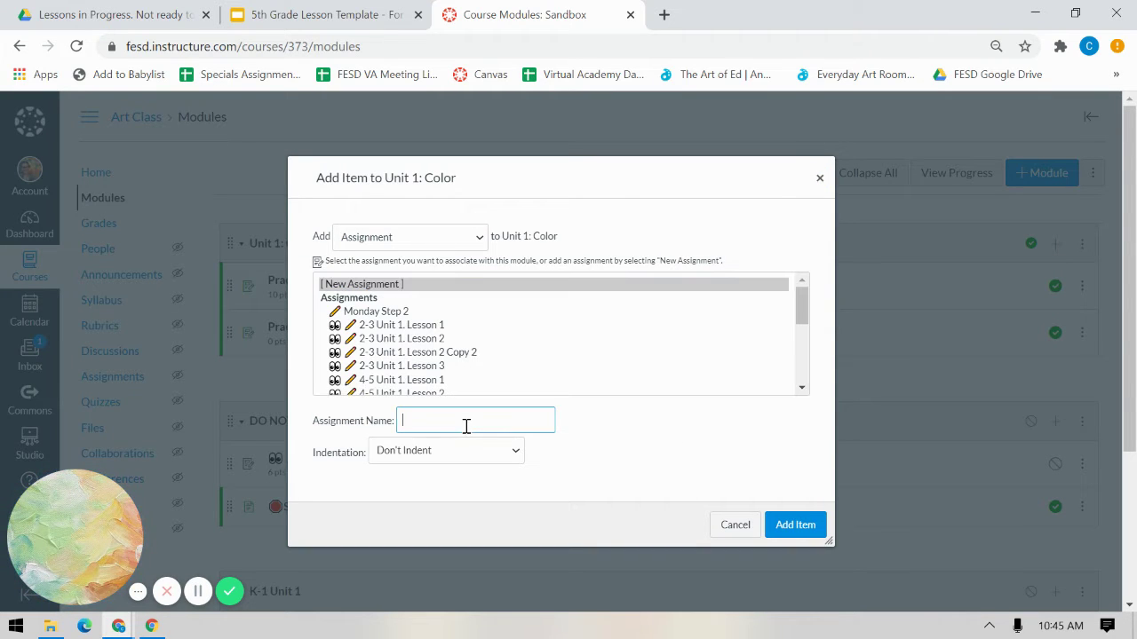
pyautogui.click(478, 241)
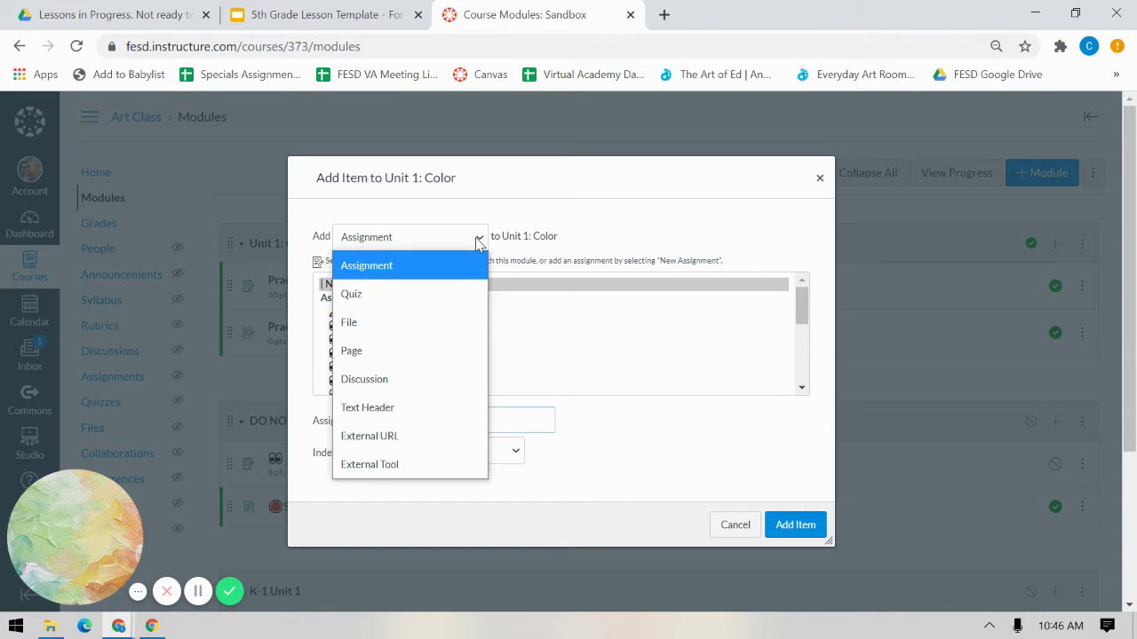
pyautogui.click(369, 352)
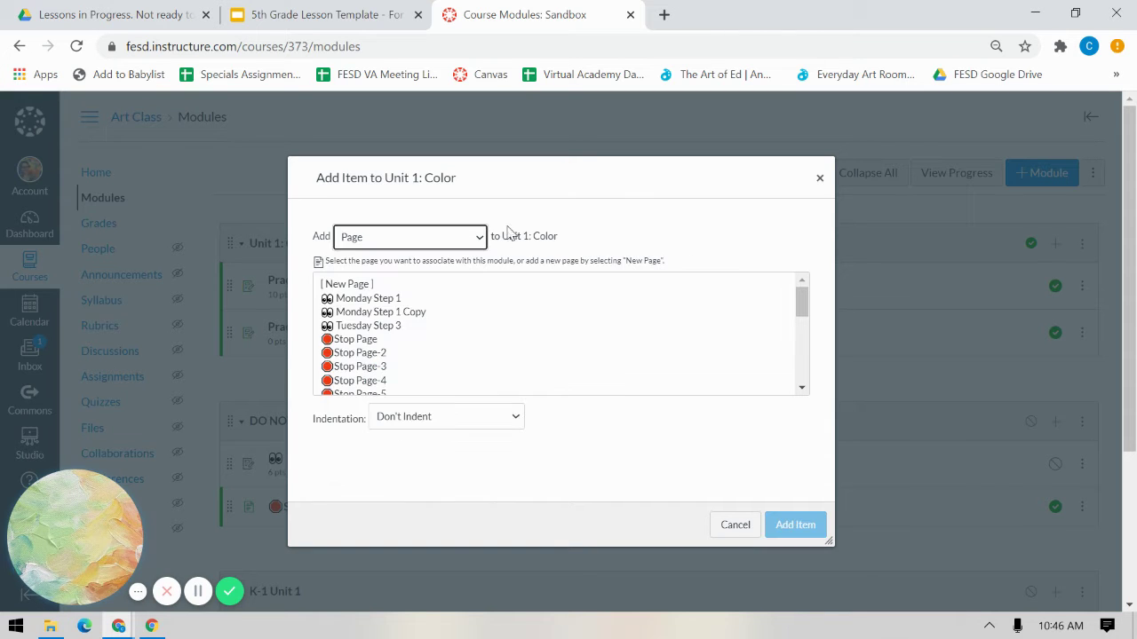
pyautogui.click(479, 240)
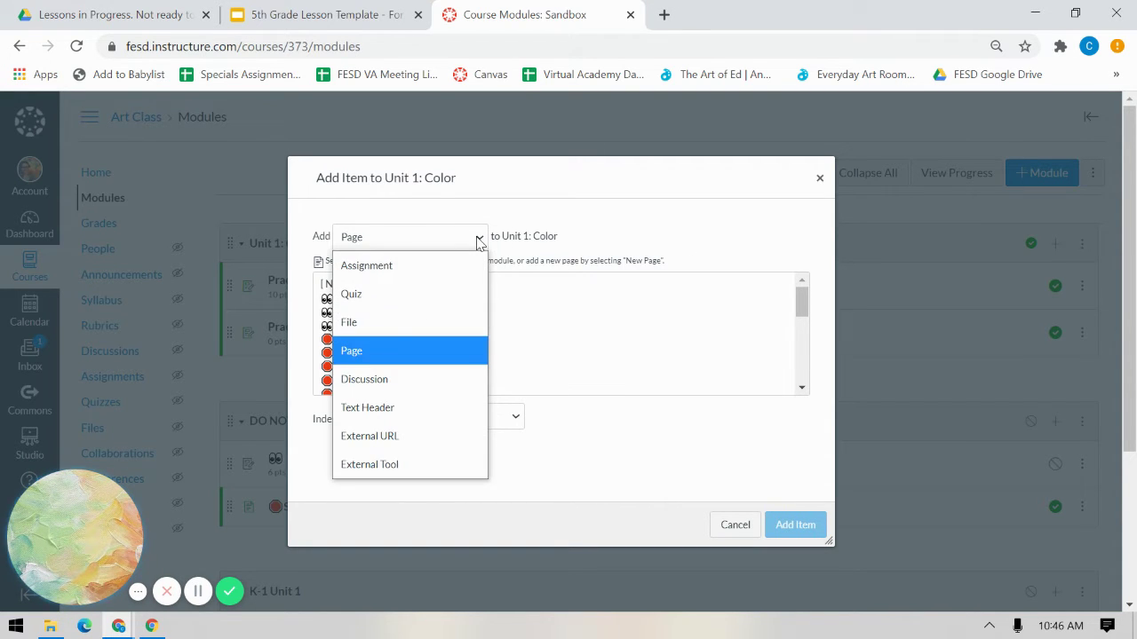
pyautogui.click(428, 265)
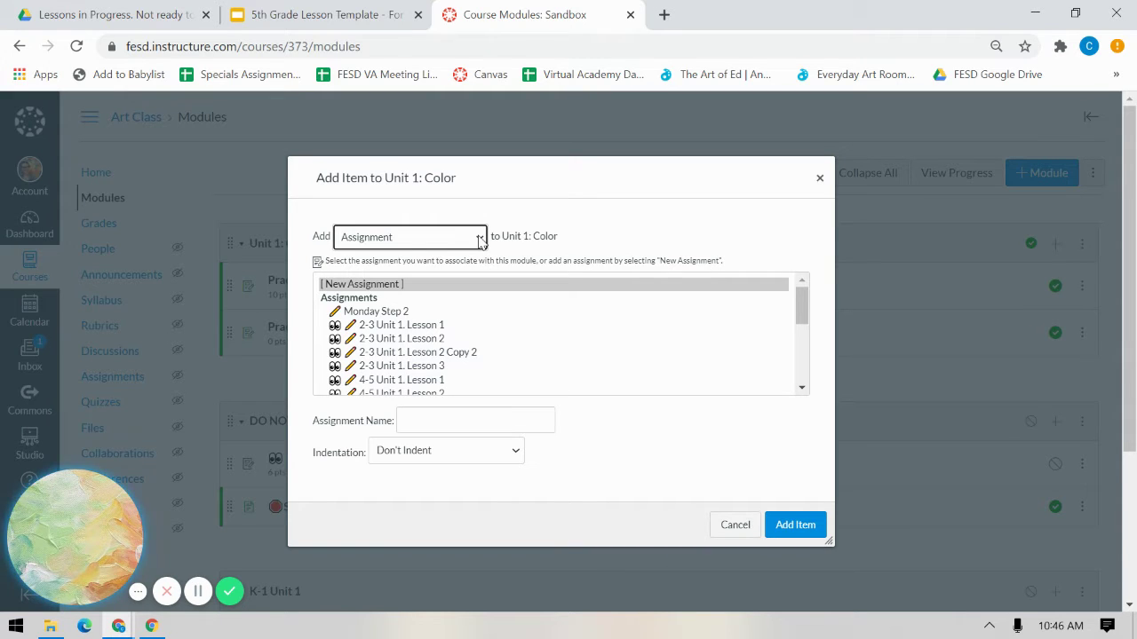
# Step: Name the new assignment "Practice" and add it to the Unit 1: Color module
pyautogui.click(444, 423)
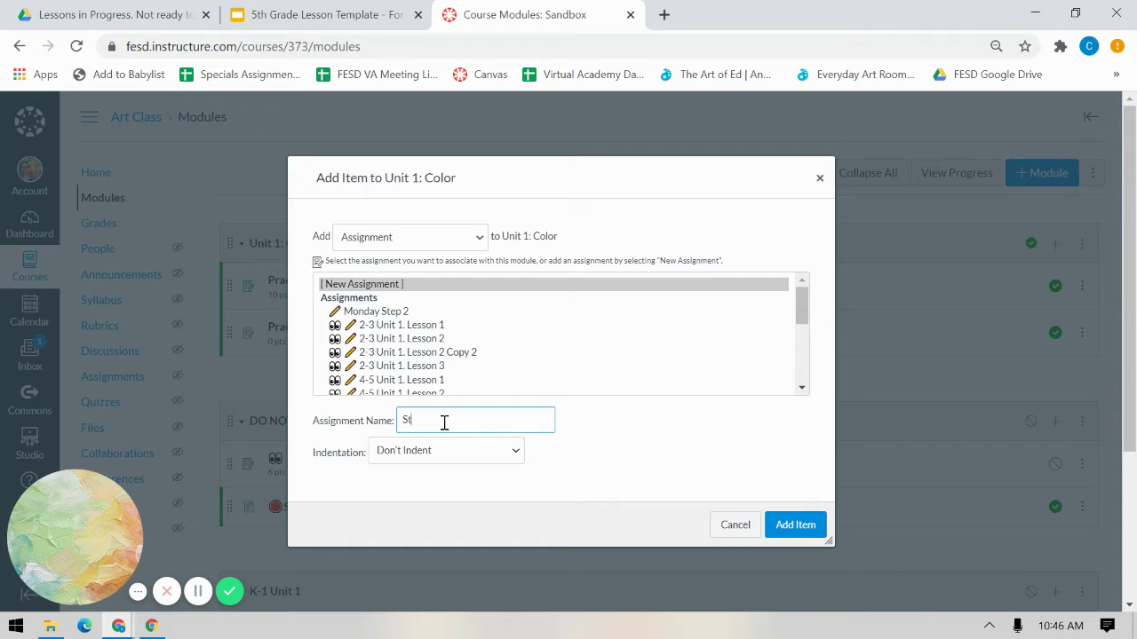
pyautogui.press('BackSpace')
pyautogui.press('BackSpace')
pyautogui.write('Practic')
pyautogui.click(771, 526)
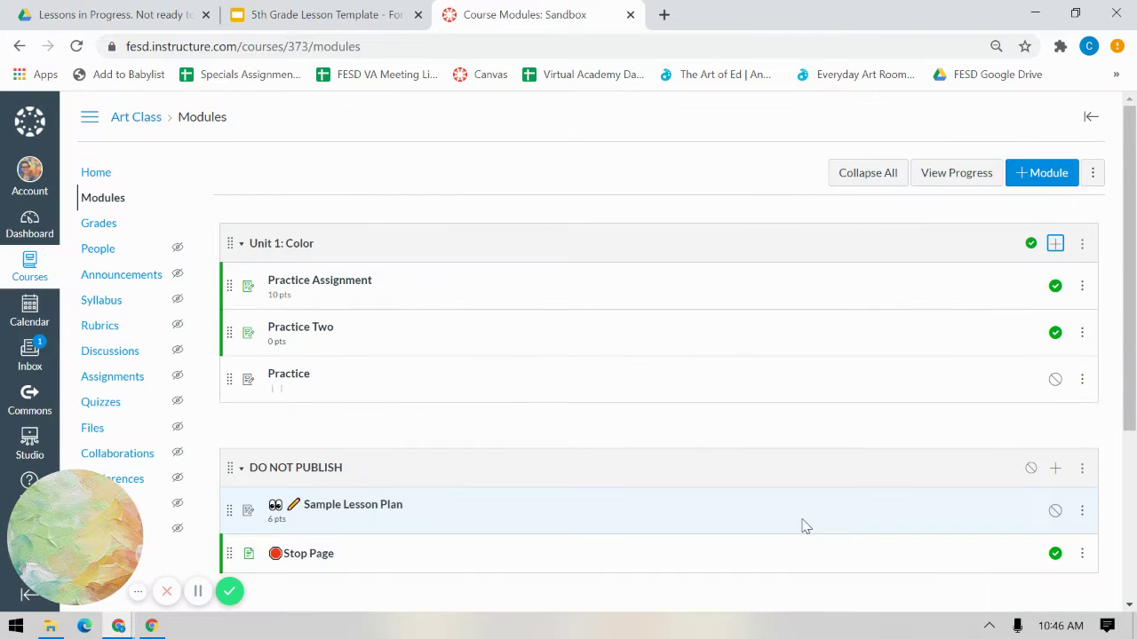
# Step: Open the Practice assignment for editing and switch its description to the raw HTML editor
pyautogui.click(287, 380)
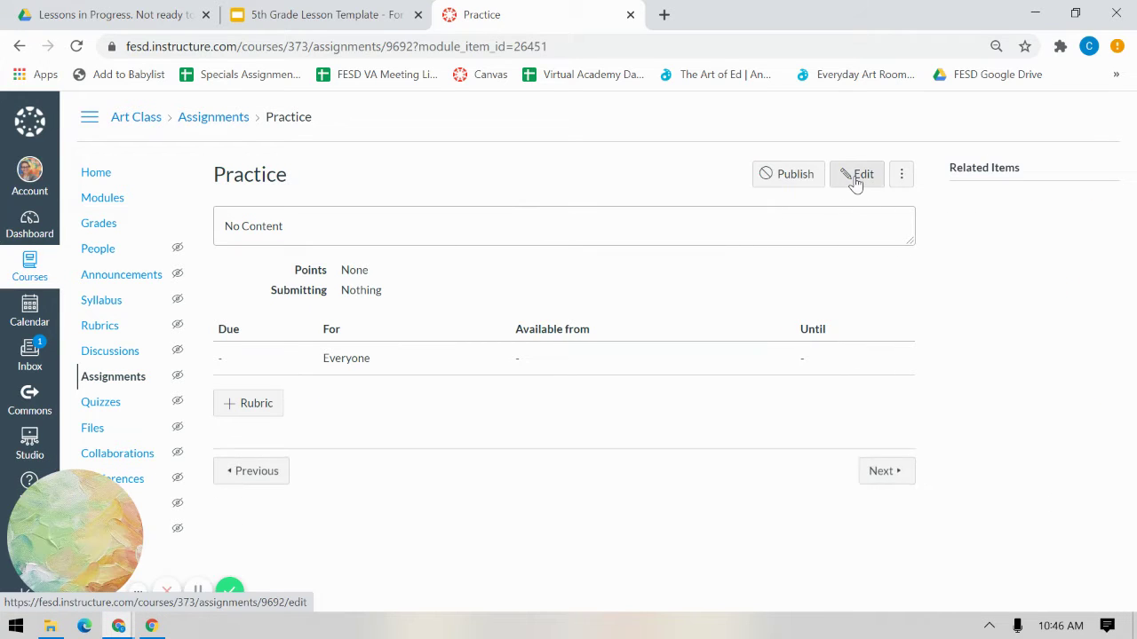
pyautogui.click(858, 176)
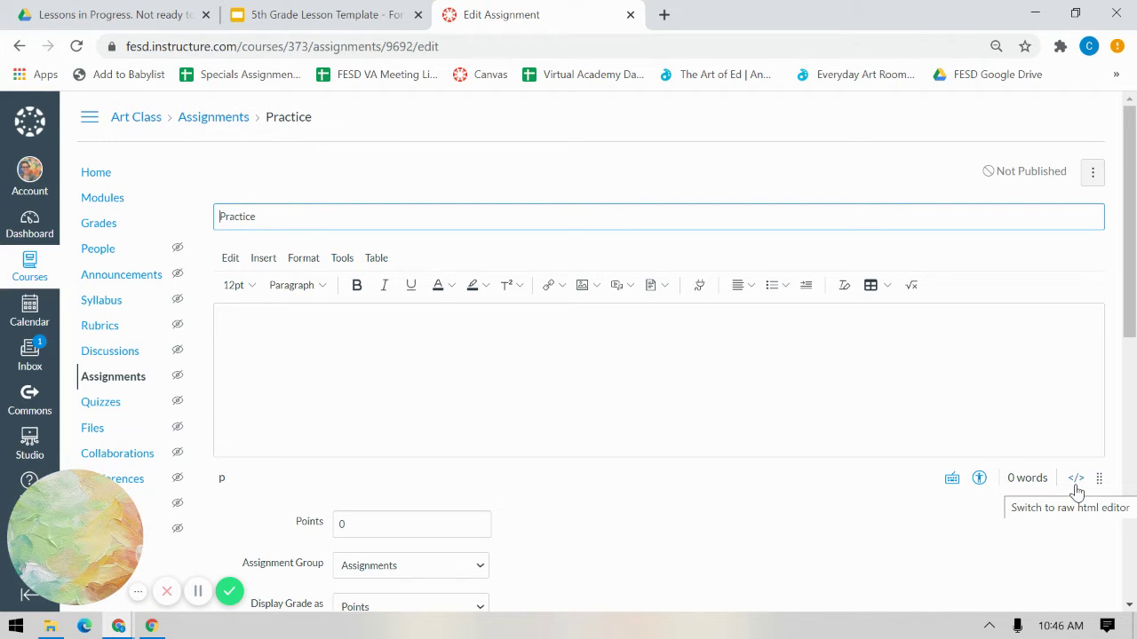
pyautogui.click(1075, 480)
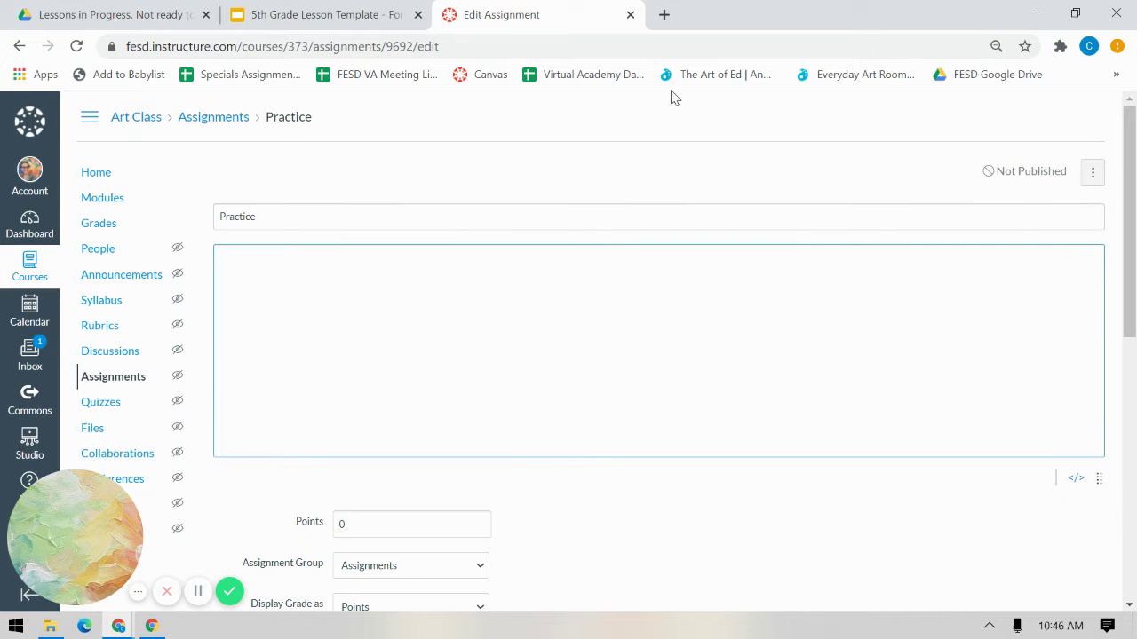
# Step: Switch to the 5th Grade Lesson Template presentation in Google Slides and open its publish-to-web embed options
pyautogui.click(116, 16)
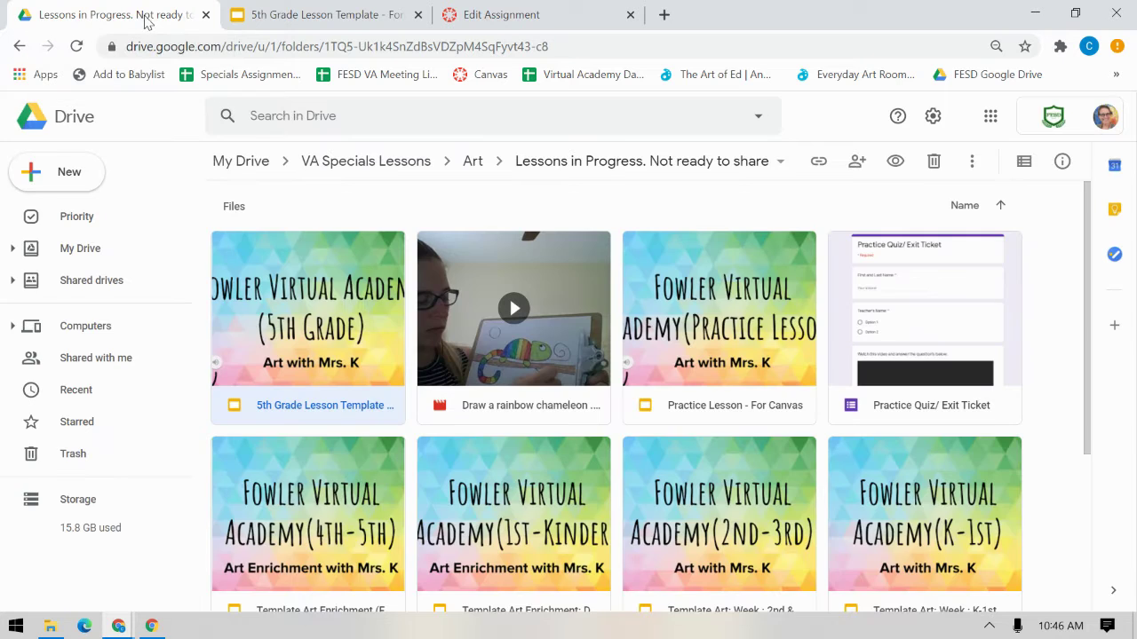
pyautogui.click(300, 14)
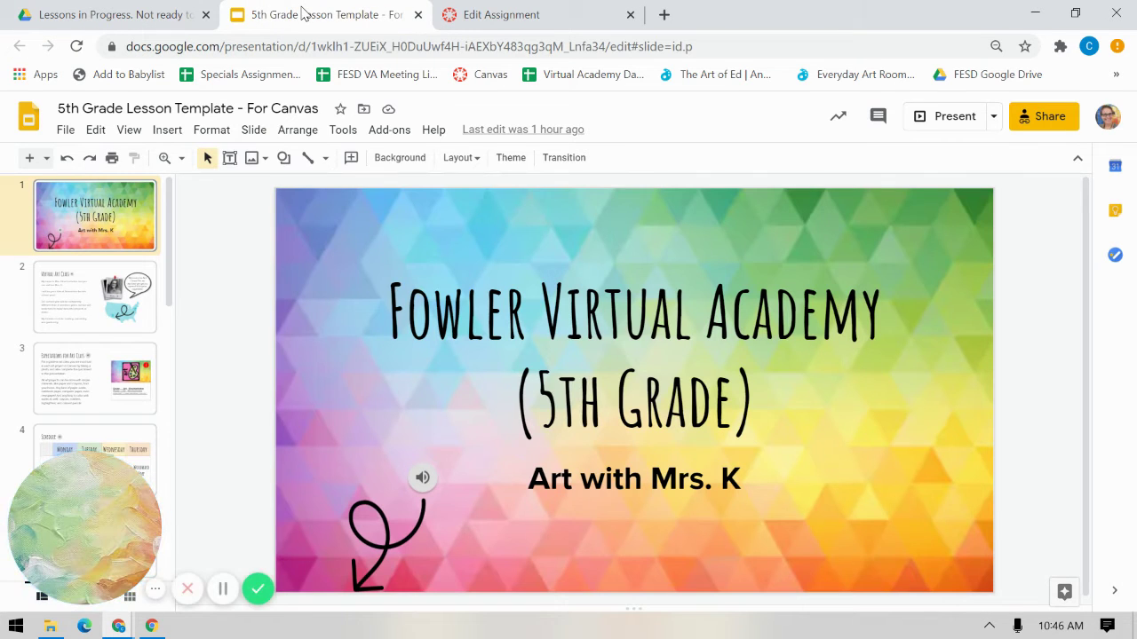
pyautogui.click(65, 133)
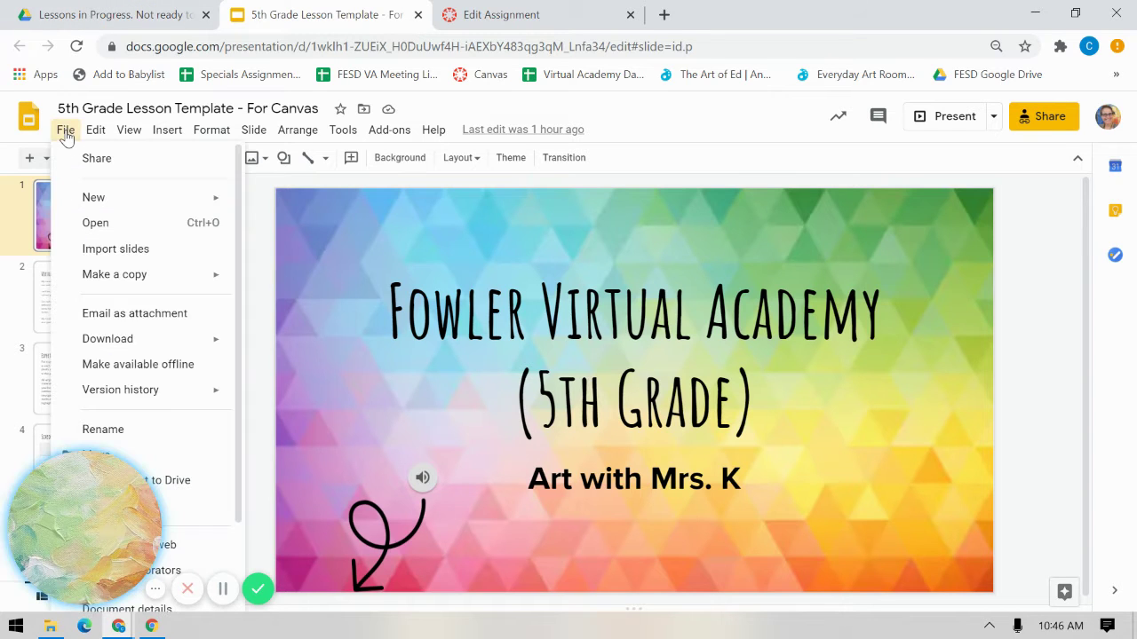
pyautogui.moveTo(233, 199)
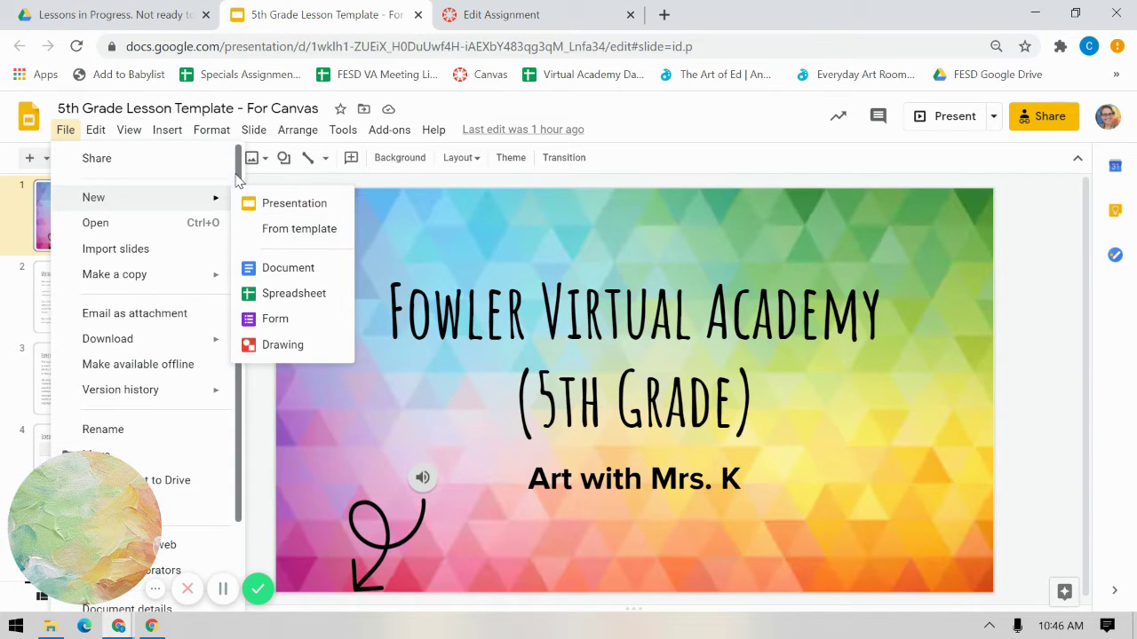
pyautogui.scroll(-2, 238, 194)
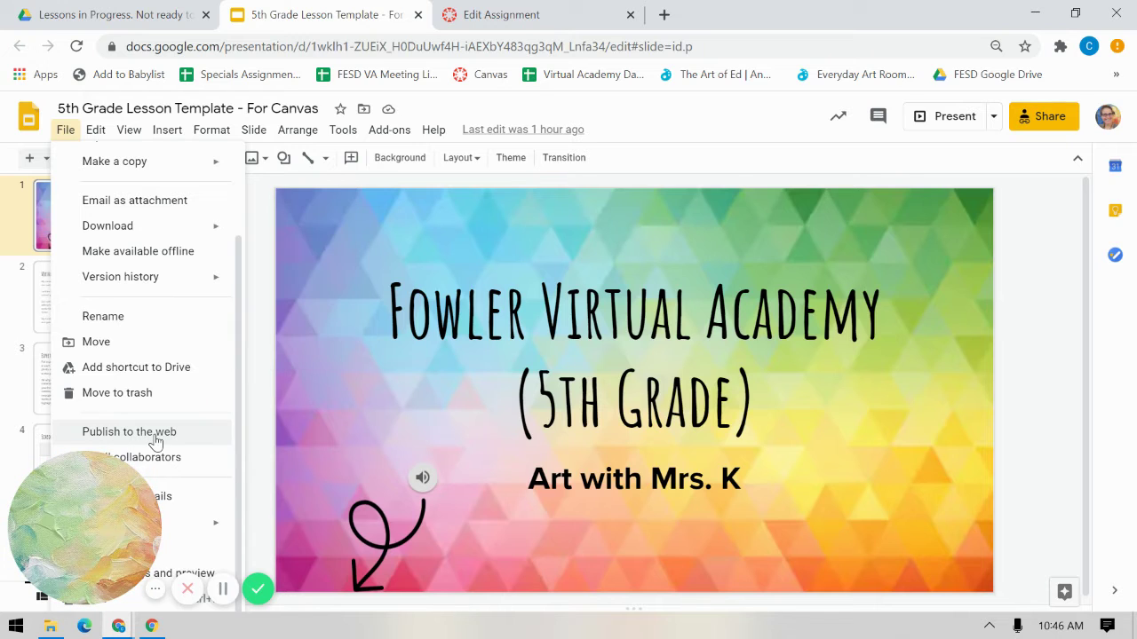
pyautogui.click(191, 439)
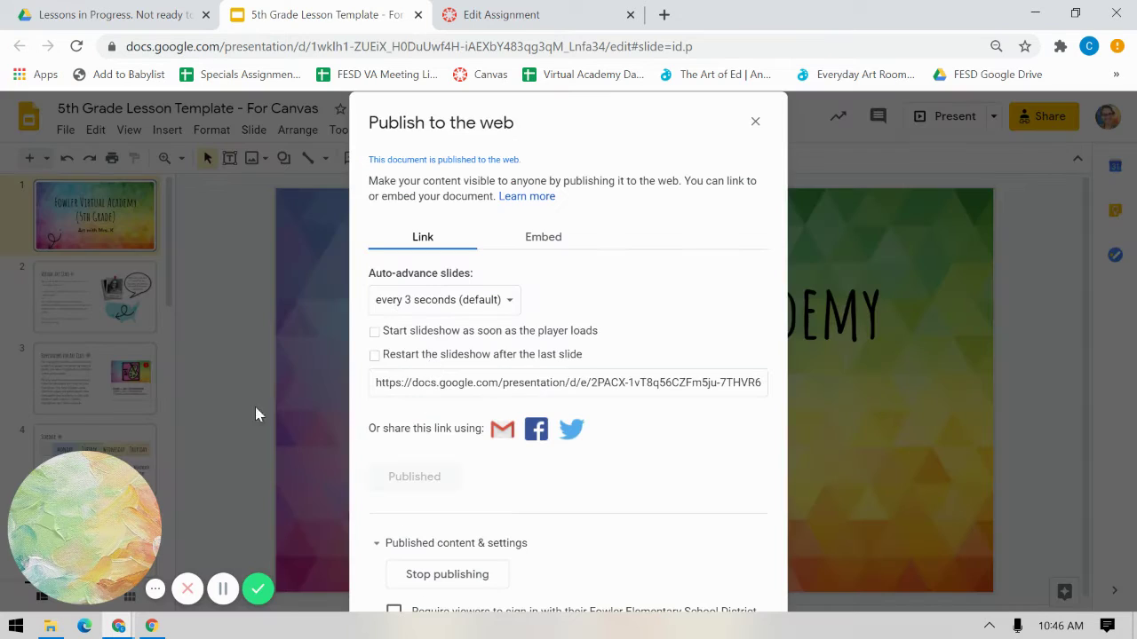
pyautogui.click(565, 242)
pyautogui.click(569, 245)
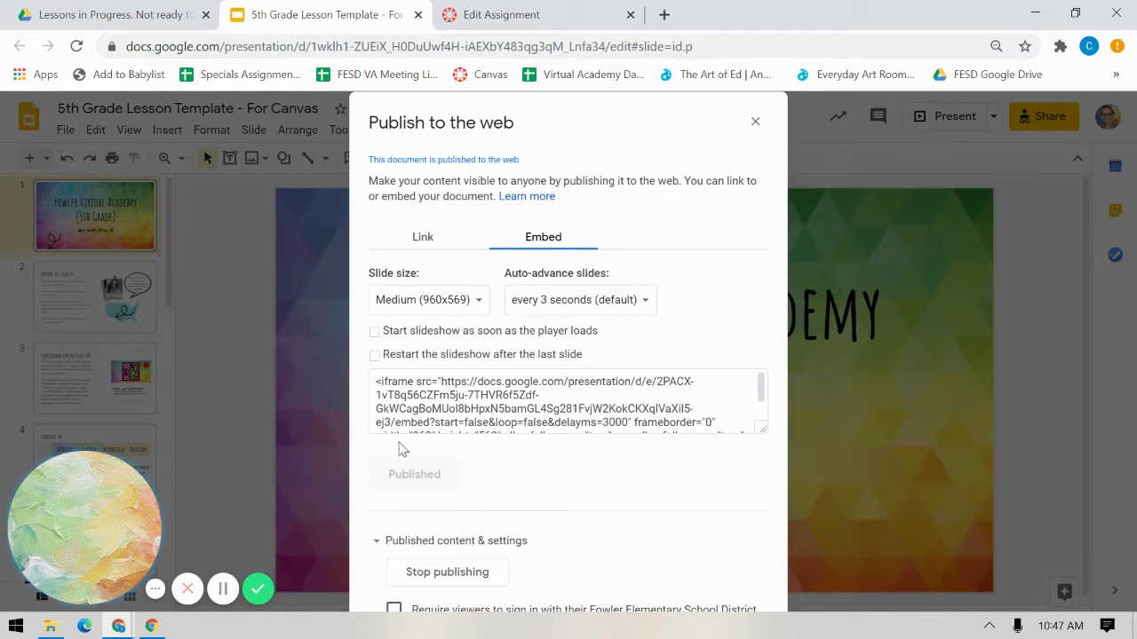
# Step: Set the embed slide size to Large (1440x839) and copy the full embed code
pyautogui.click(453, 303)
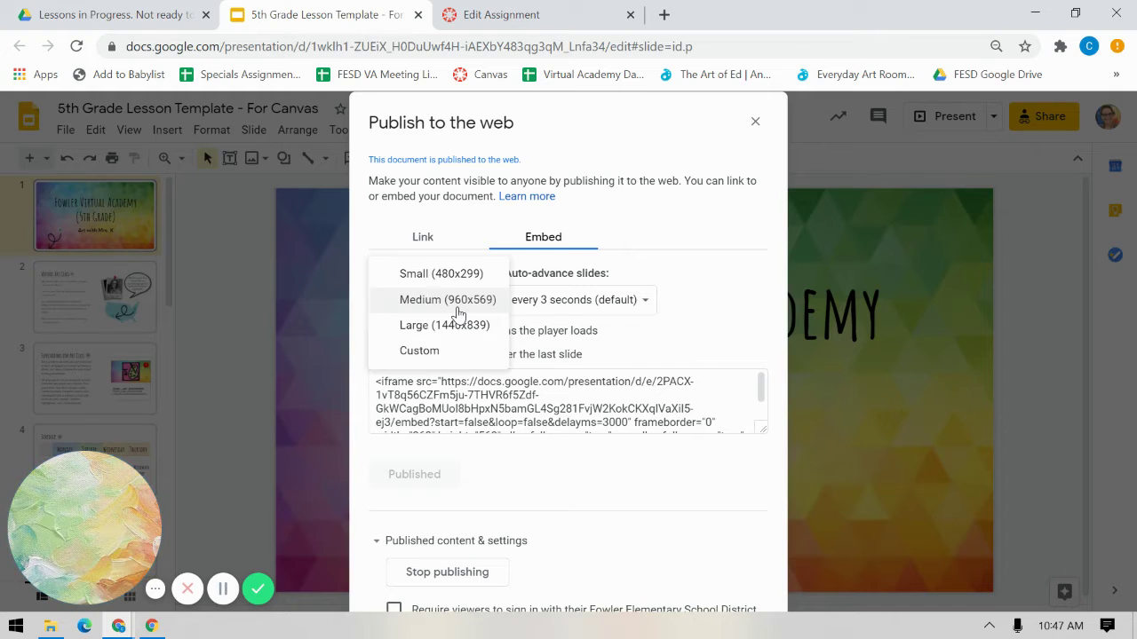
pyautogui.click(436, 327)
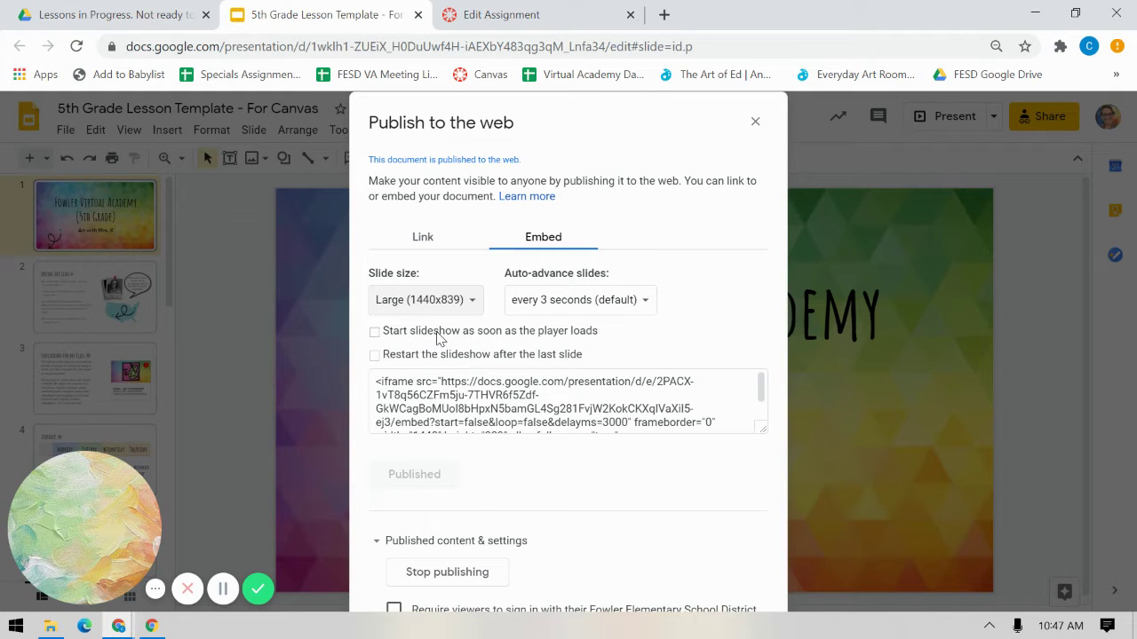
pyautogui.click(373, 384)
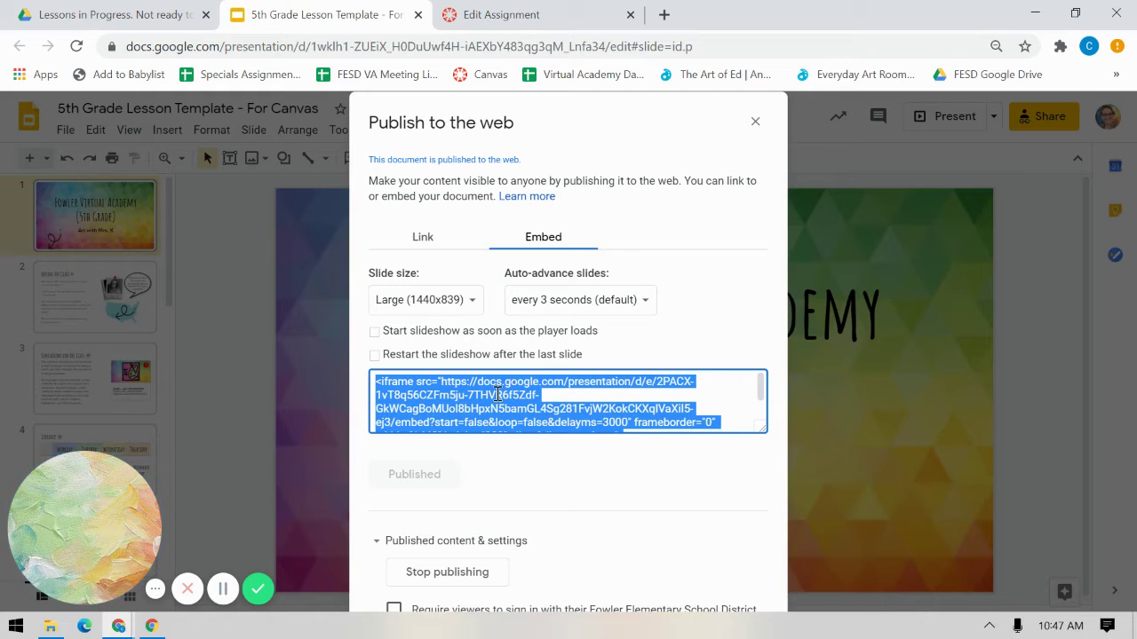
pyautogui.rightClick(498, 395)
pyautogui.click(528, 407)
# Step: Switch back to Canvas, paste the embed code into the Practice assignment's HTML description, and set the iframe width to 100%
pyautogui.click(480, 26)
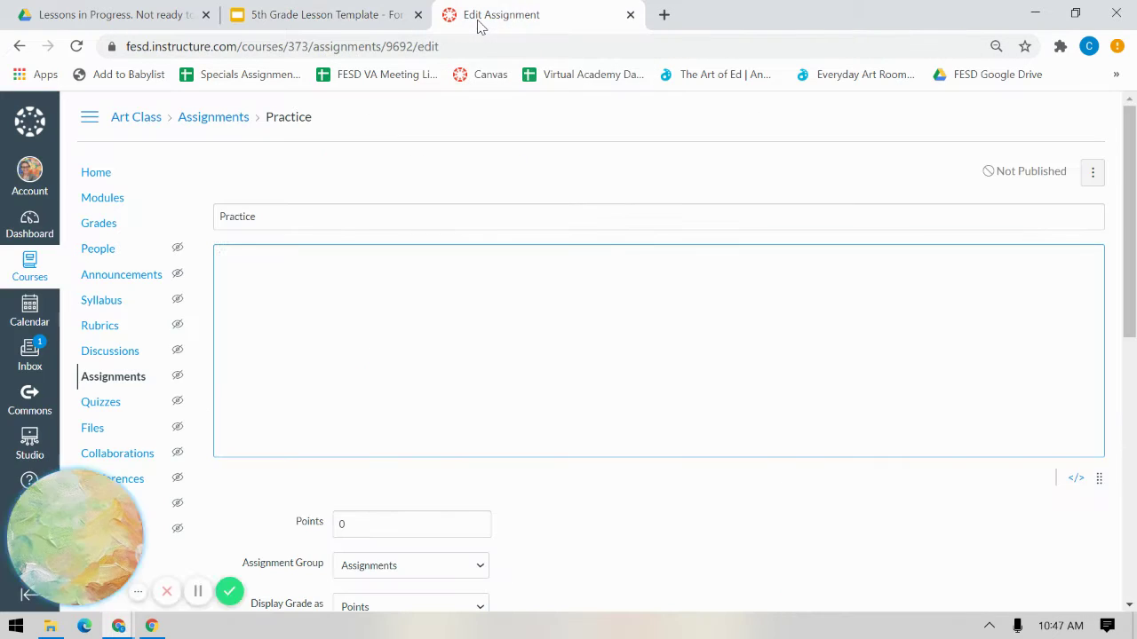
pyautogui.rightClick(485, 304)
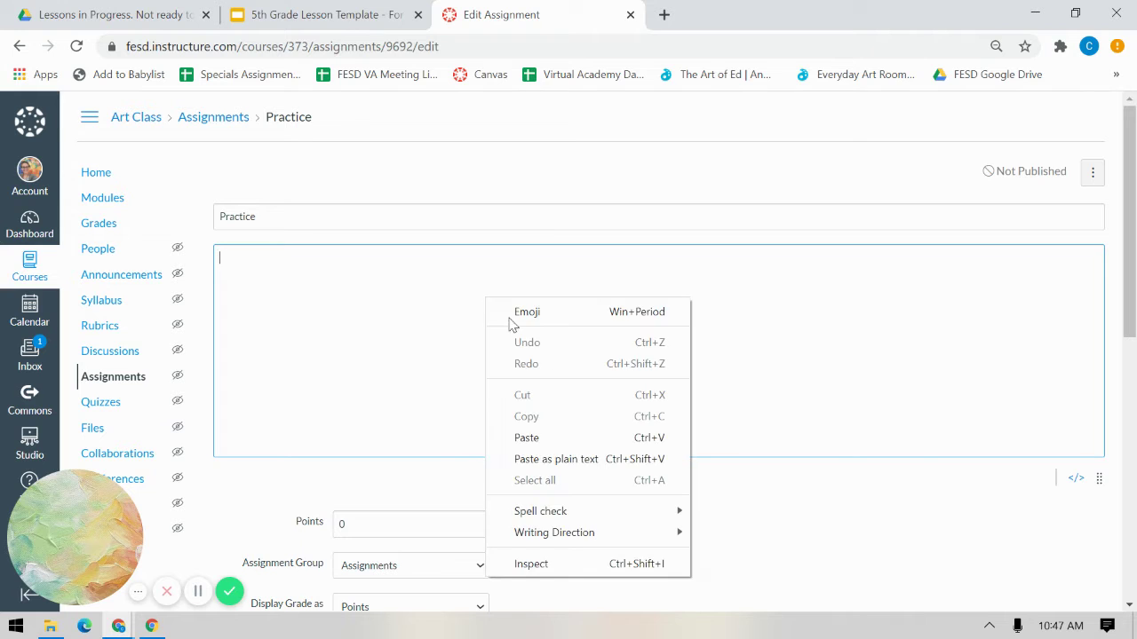
pyautogui.click(544, 441)
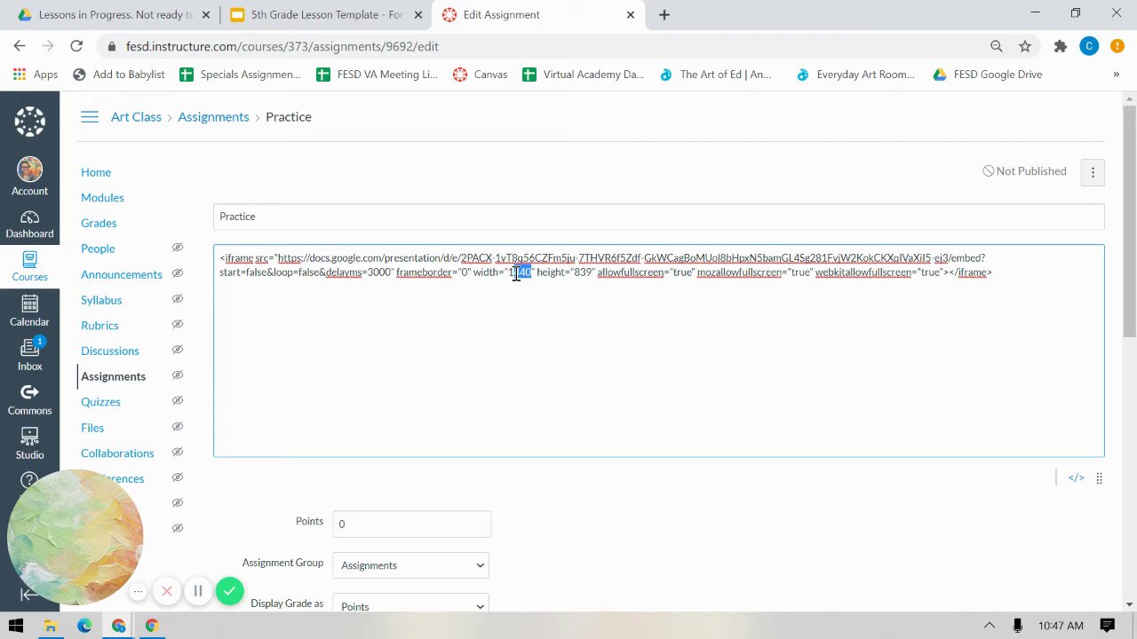
pyautogui.write('100')
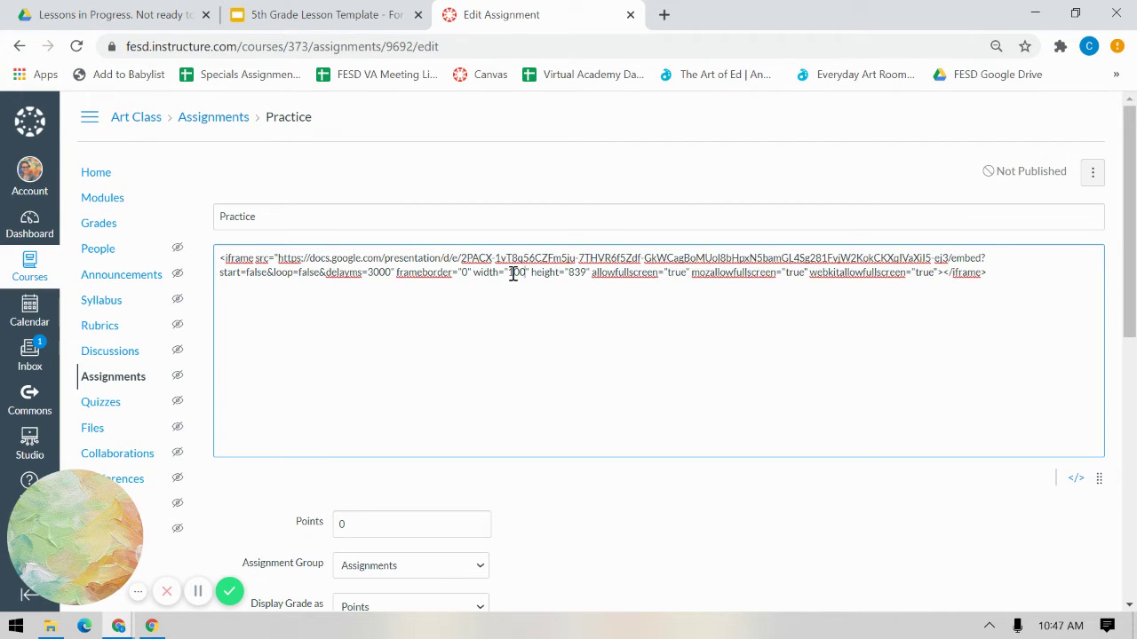
pyautogui.write('%')
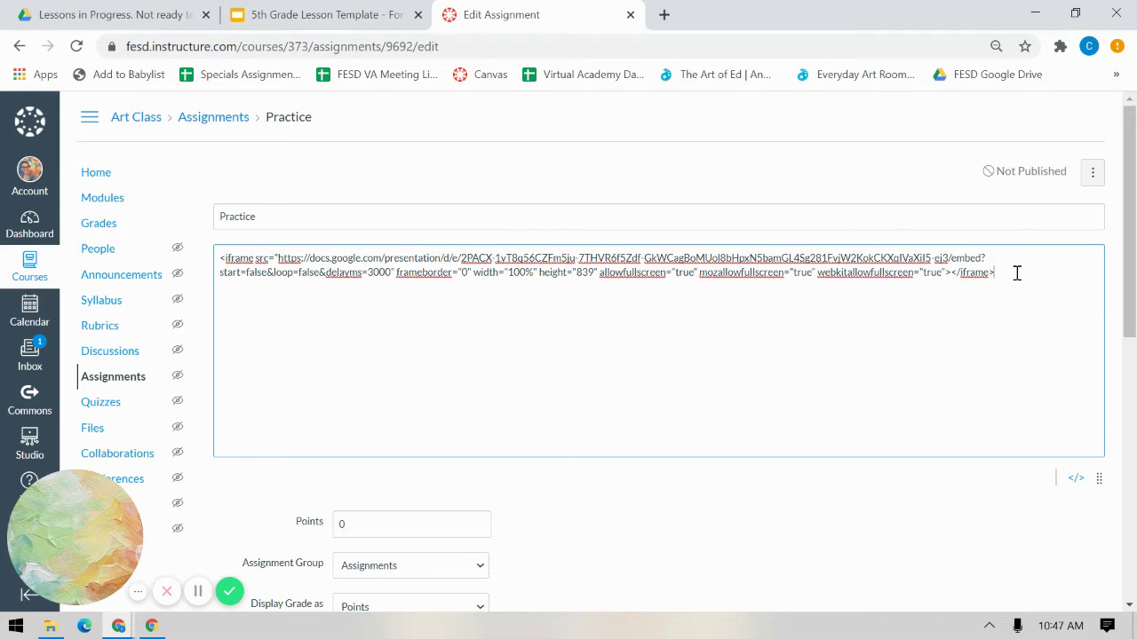
# Step: Return the description to the rich content editor and check the embedded slideshow
pyautogui.click(1075, 481)
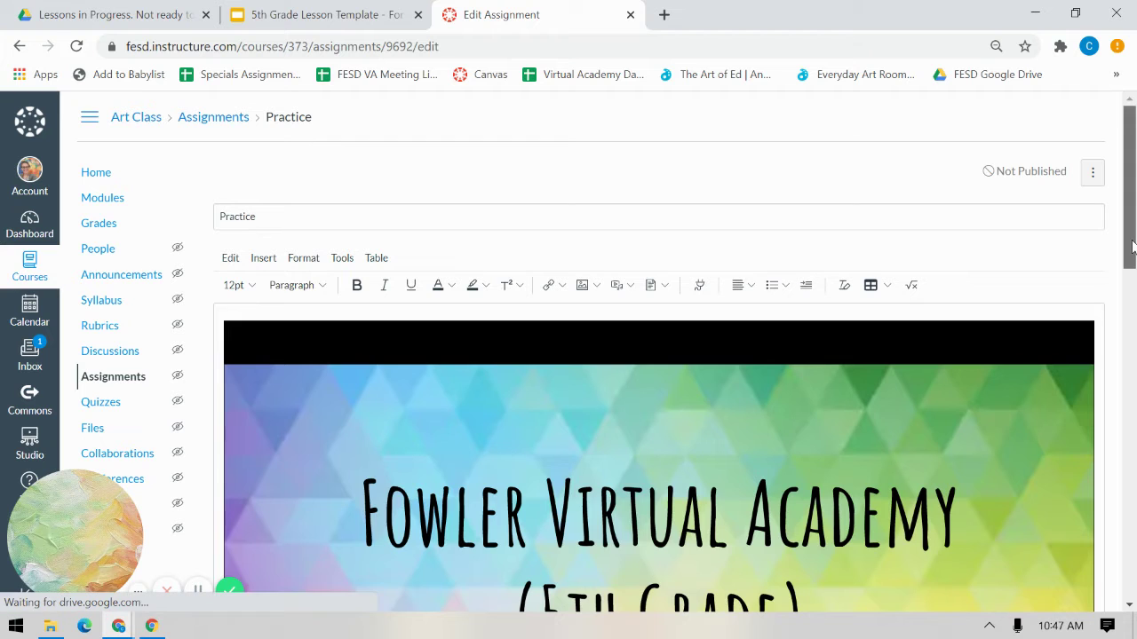
pyautogui.scroll(-1, 1132, 322)
pyautogui.scroll(-5, 1133, 322)
pyautogui.scroll(5, 1133, 302)
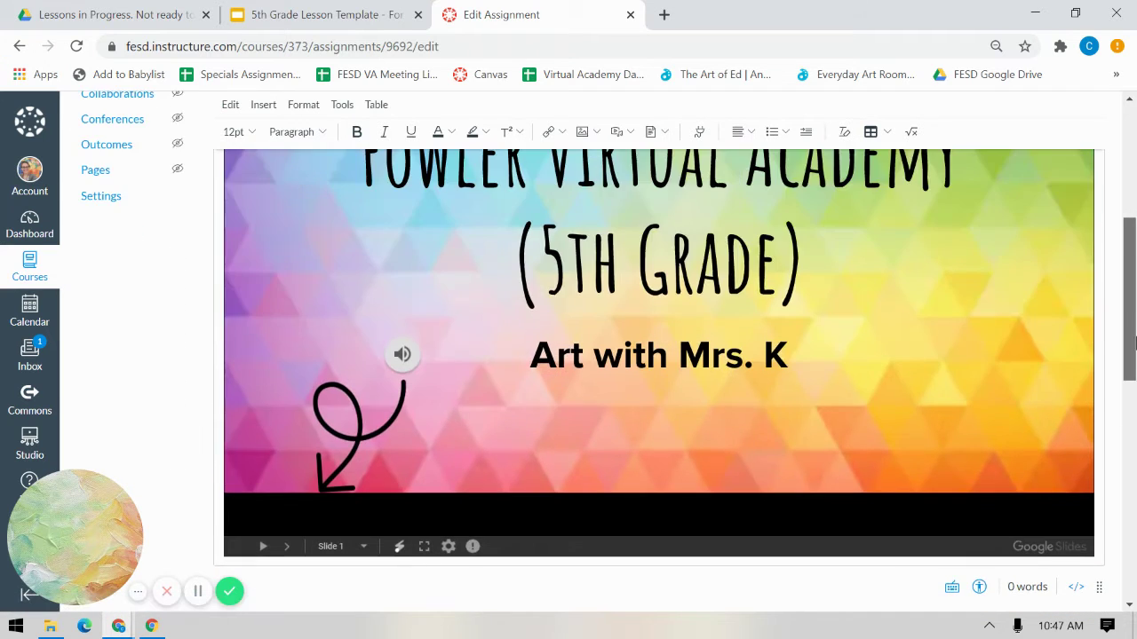
# Step: Set the assignment's submission type to Online and allow File Uploads
pyautogui.moveTo(1133, 275); pyautogui.dragTo(1117, 470)
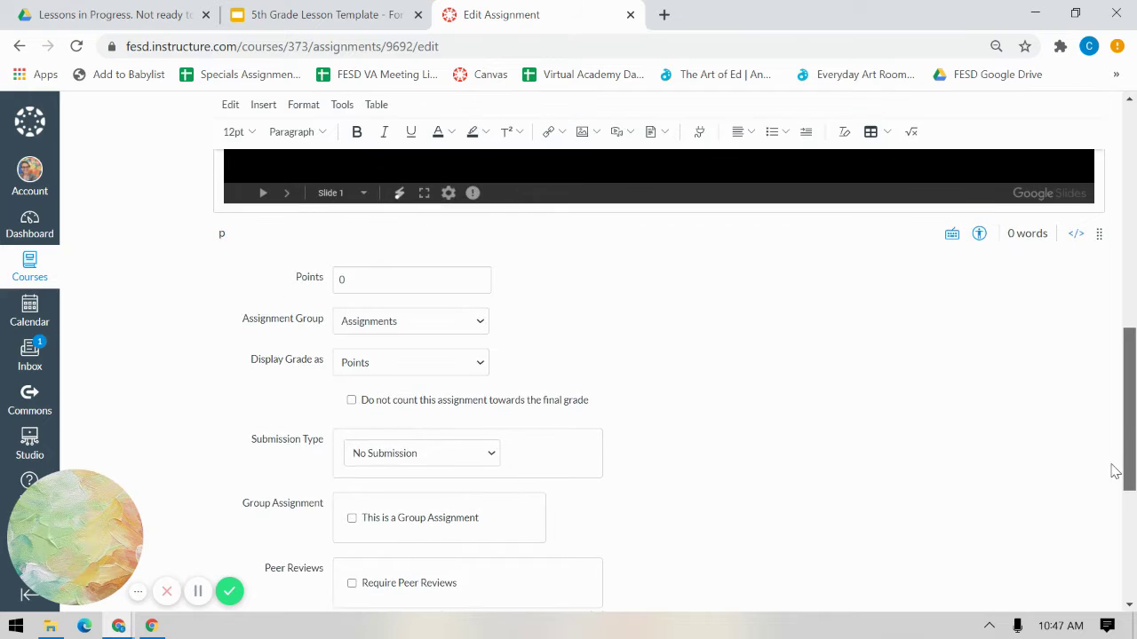
pyautogui.click(376, 280)
pyautogui.moveTo(1132, 331); pyautogui.dragTo(1125, 419)
pyautogui.click(413, 263)
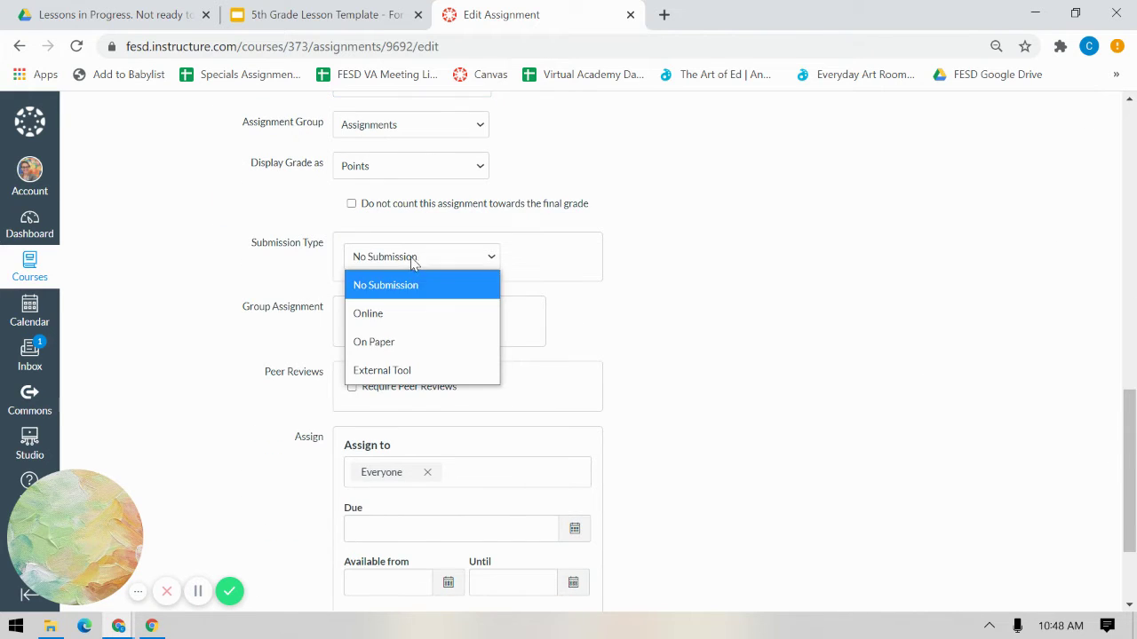
pyautogui.click(398, 373)
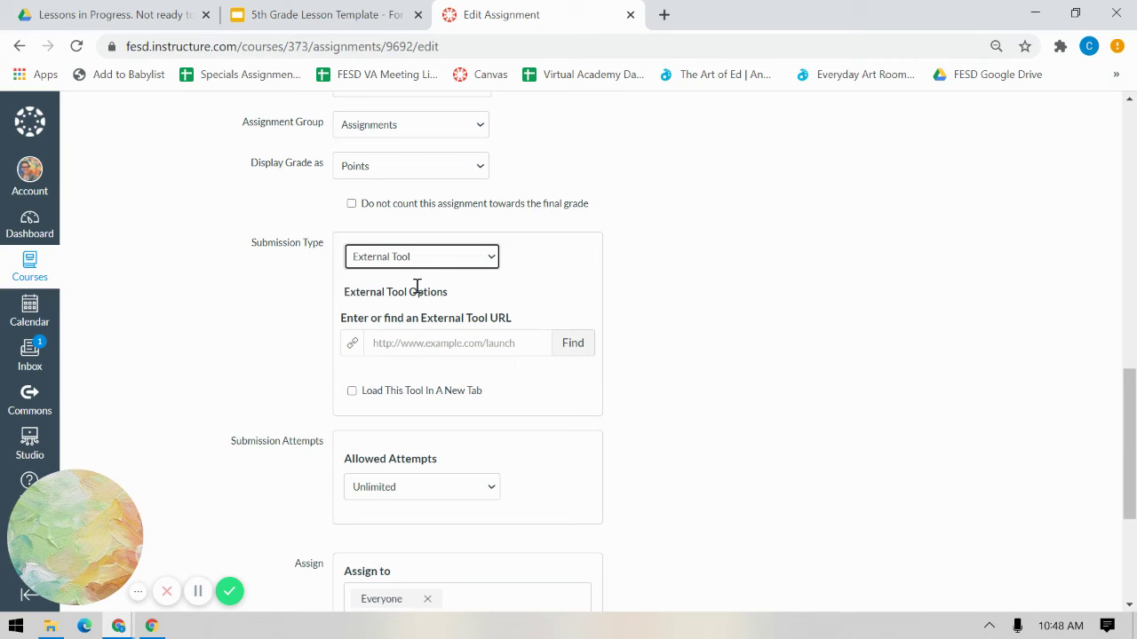
pyautogui.click(413, 258)
pyautogui.click(385, 318)
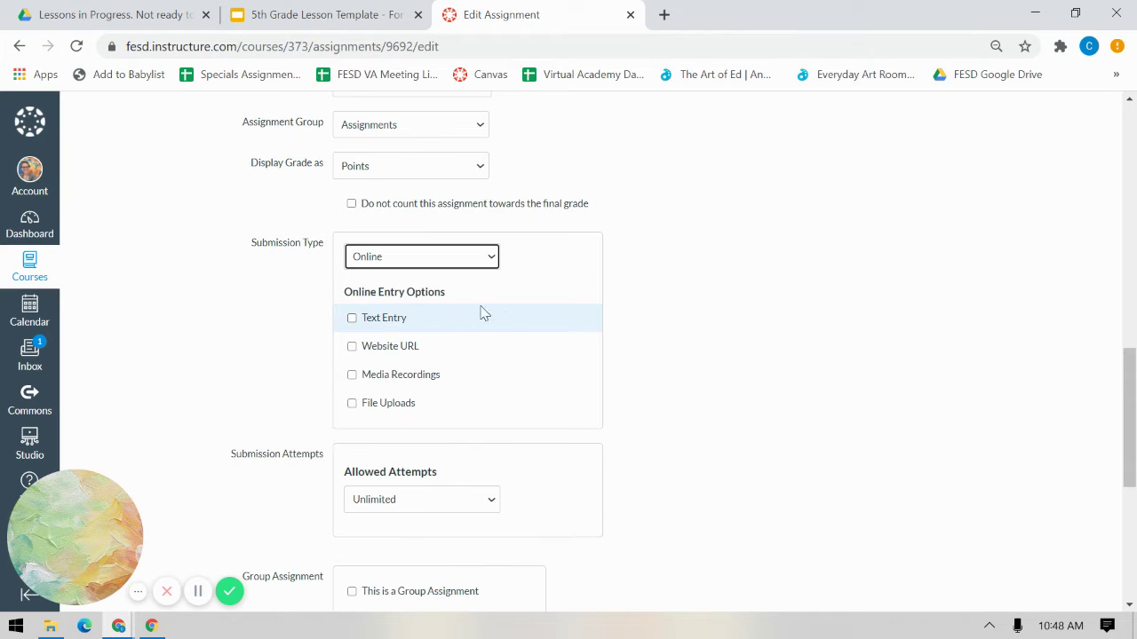
pyautogui.click(393, 404)
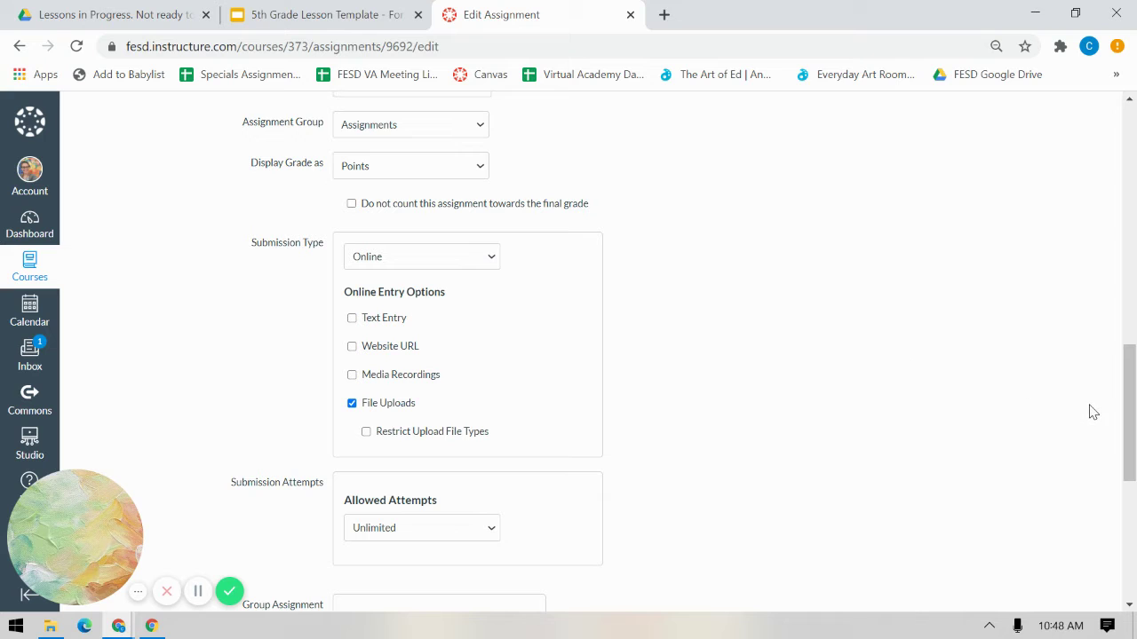
# Step: Save and publish the Practice assignment, and view the embedded slideshow on its published page
pyautogui.moveTo(1130, 406); pyautogui.dragTo(1132, 511)
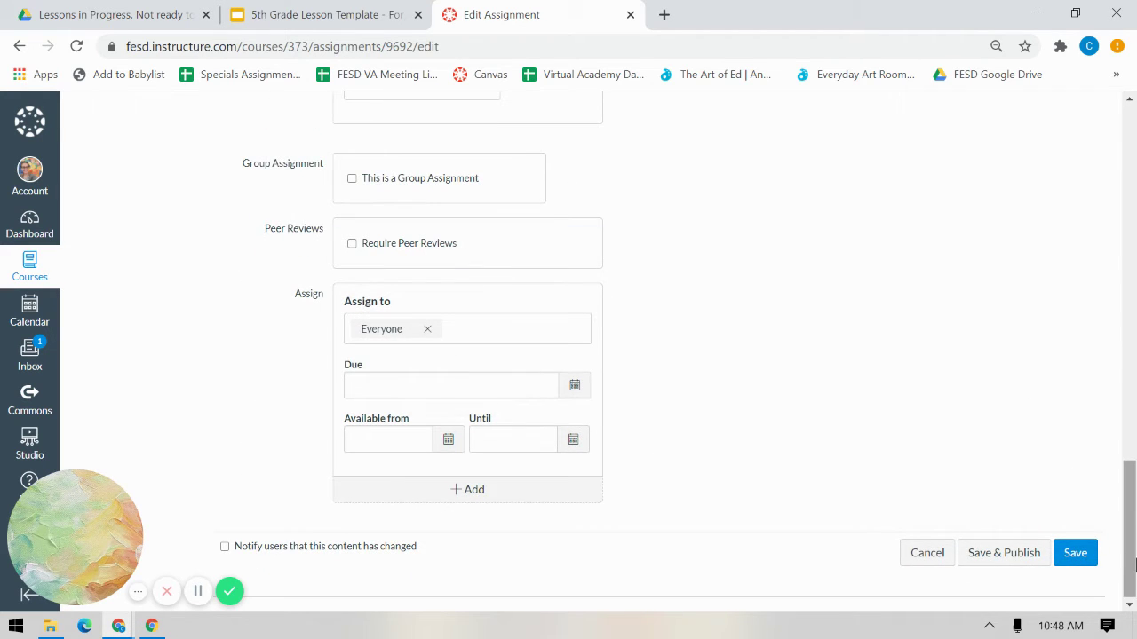
pyautogui.click(1025, 555)
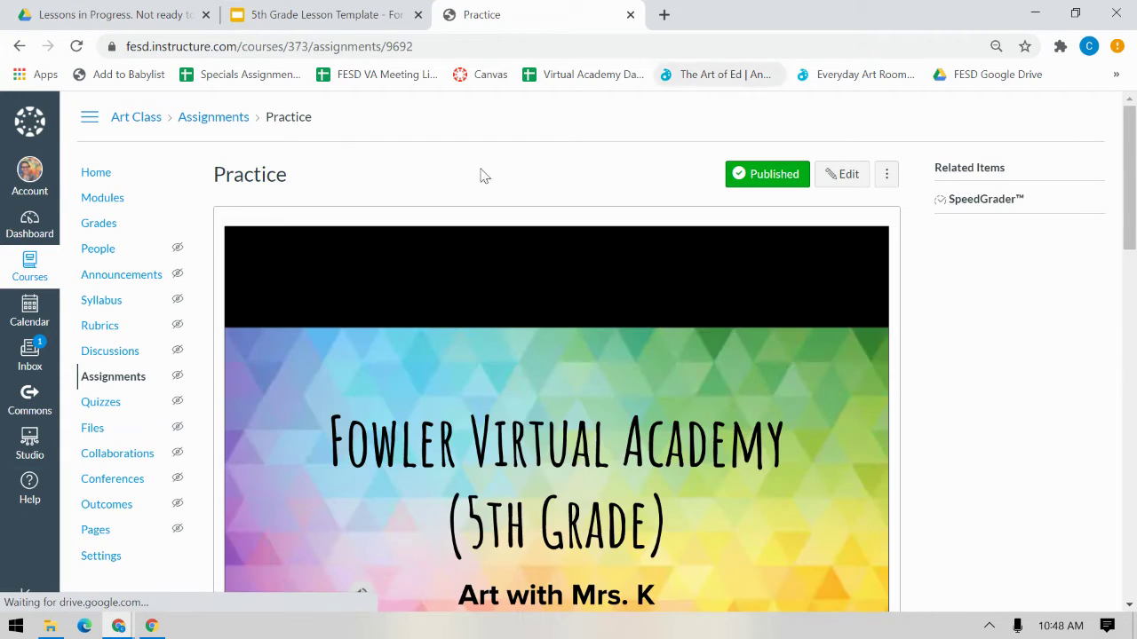
pyautogui.moveTo(1134, 189); pyautogui.dragTo(1123, 274)
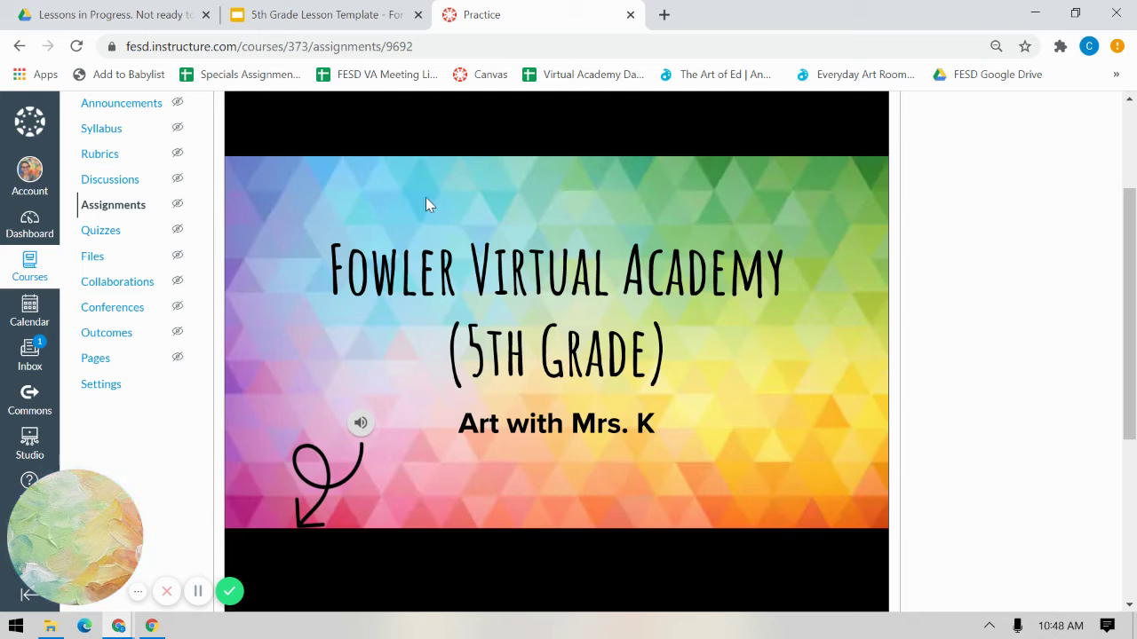
# Step: Switch to the 5th Grade Lesson Template presentation in Google Slides and close the Publish to the web dialog
pyautogui.click(382, 15)
pyautogui.click(259, 217)
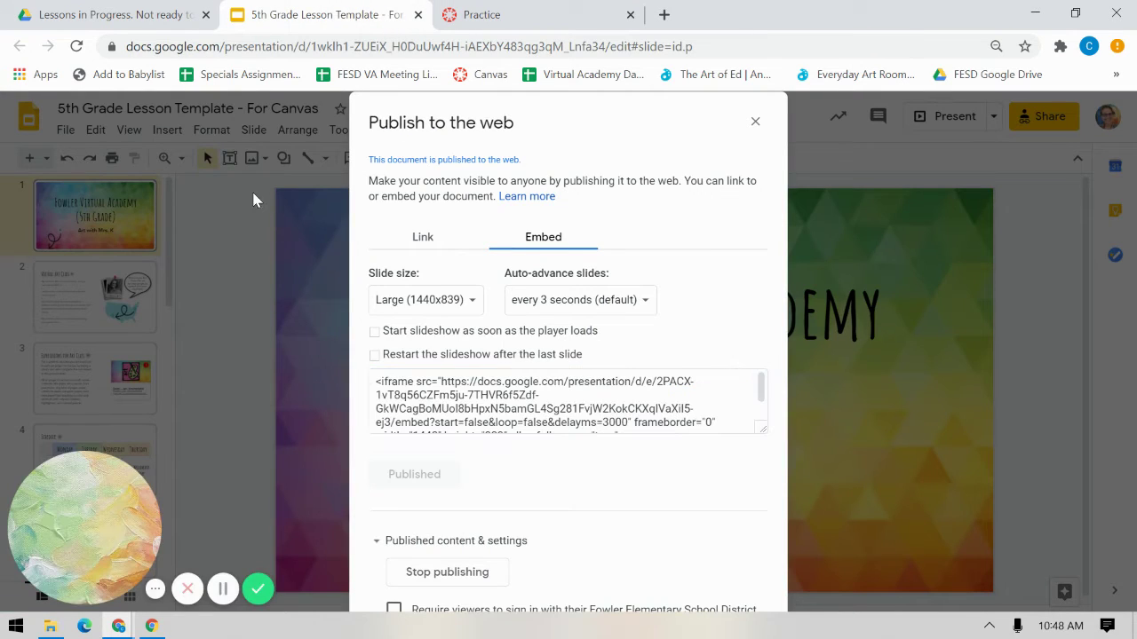
pyautogui.click(755, 122)
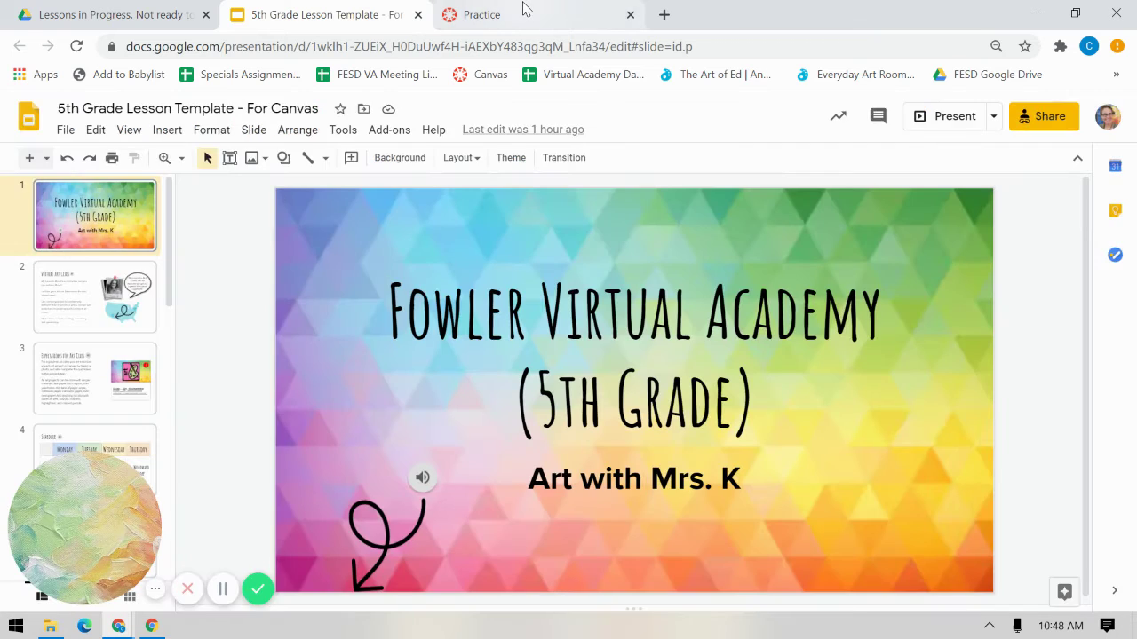
# Step: Return to the Practice assignment in Canvas, check the title slide's audio player, and advance the embedded slideshow to slide 2
pyautogui.click(524, 11)
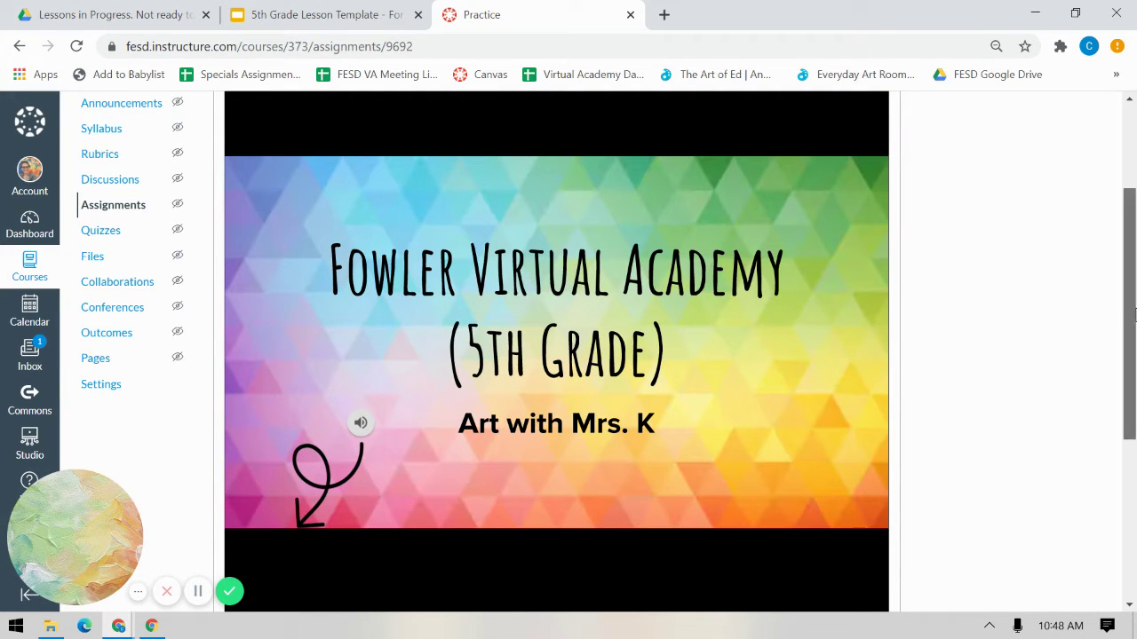
pyautogui.moveTo(1128, 315)
pyautogui.mouseDown()
pyautogui.moveTo(1127, 286)
pyautogui.moveTo(1126, 317)
pyautogui.mouseUp()
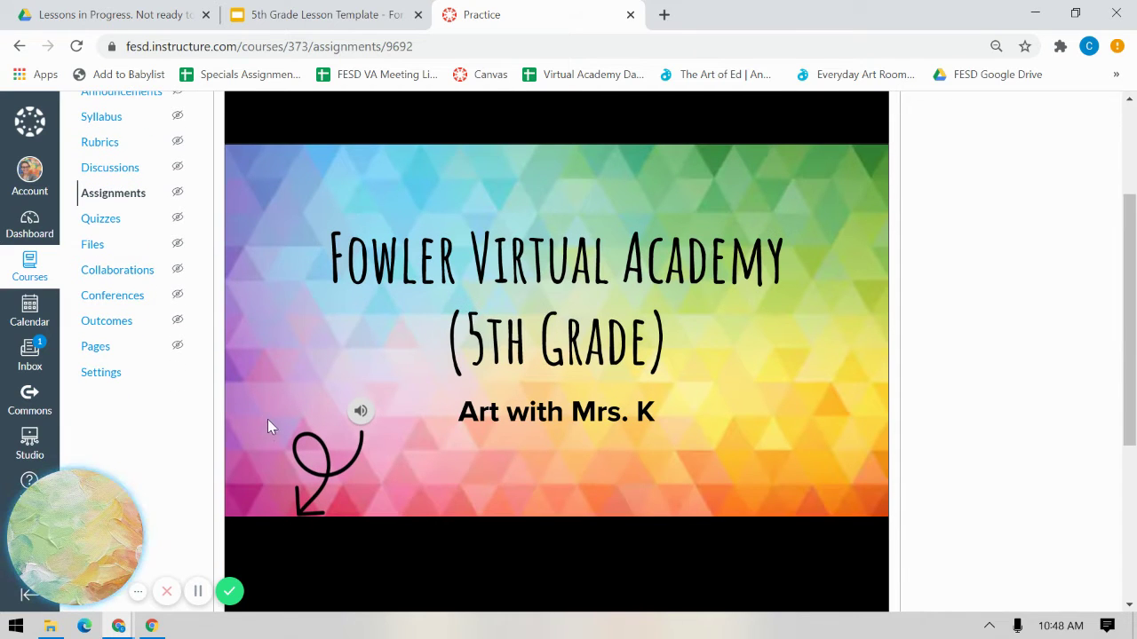
pyautogui.moveTo(358, 412)
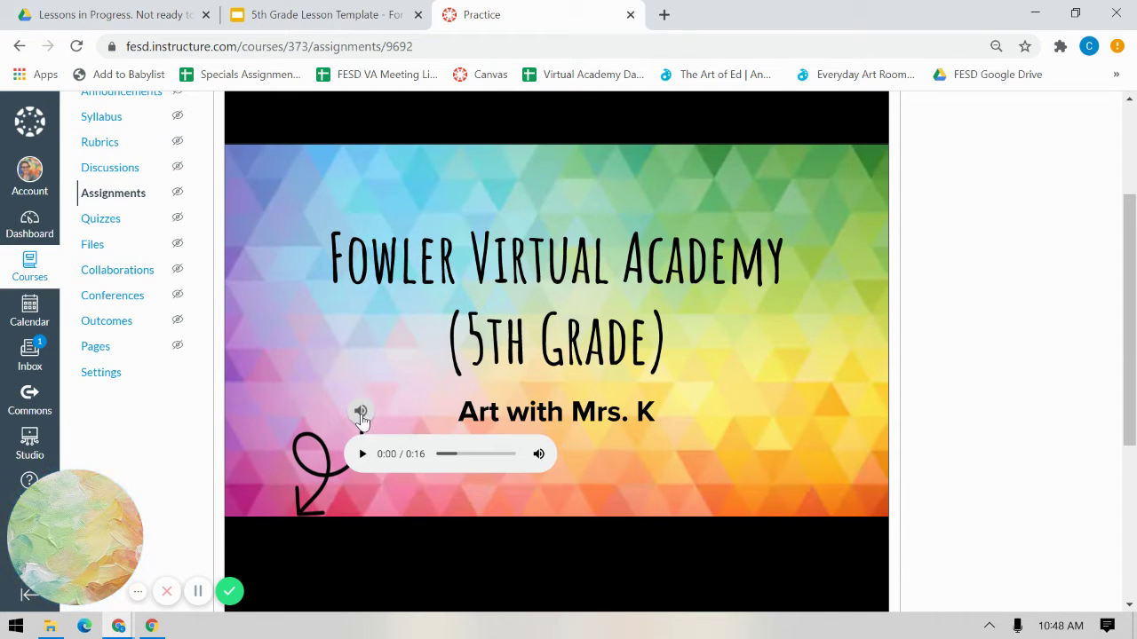
pyautogui.moveTo(1125, 343); pyautogui.dragTo(1126, 399)
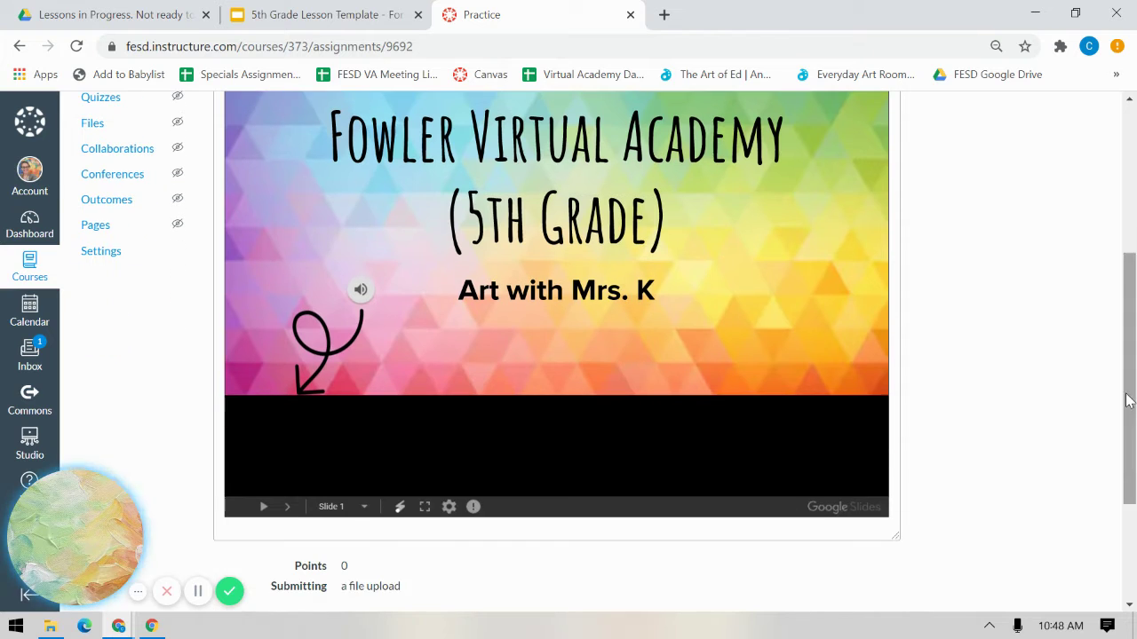
pyautogui.click(286, 508)
pyautogui.moveTo(1134, 249); pyautogui.dragTo(1121, 406)
# Step: Review the embedded slideshow's slide list and jump to slide 12, Quiz Time!
pyautogui.click(364, 486)
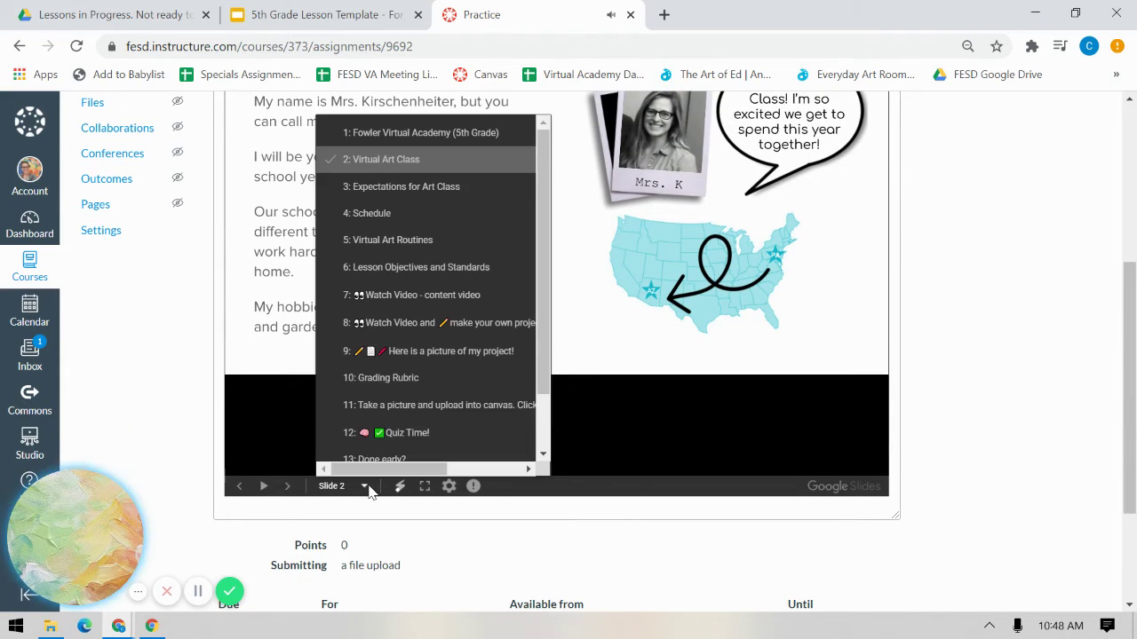
pyautogui.scroll(-3, 541, 288)
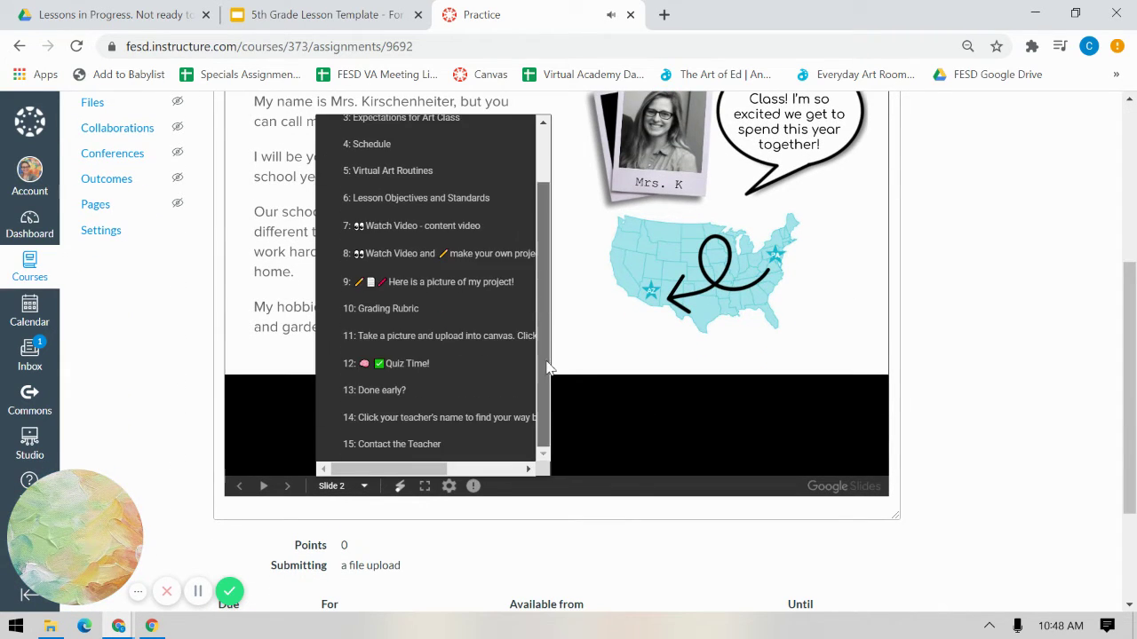
pyautogui.click(406, 363)
pyautogui.moveTo(1135, 311); pyautogui.dragTo(1110, 222)
# Step: Switch to the Google Slides lesson, view the My Drive audio files offered for insertion on the title slide, and close the chooser
pyautogui.click(324, 11)
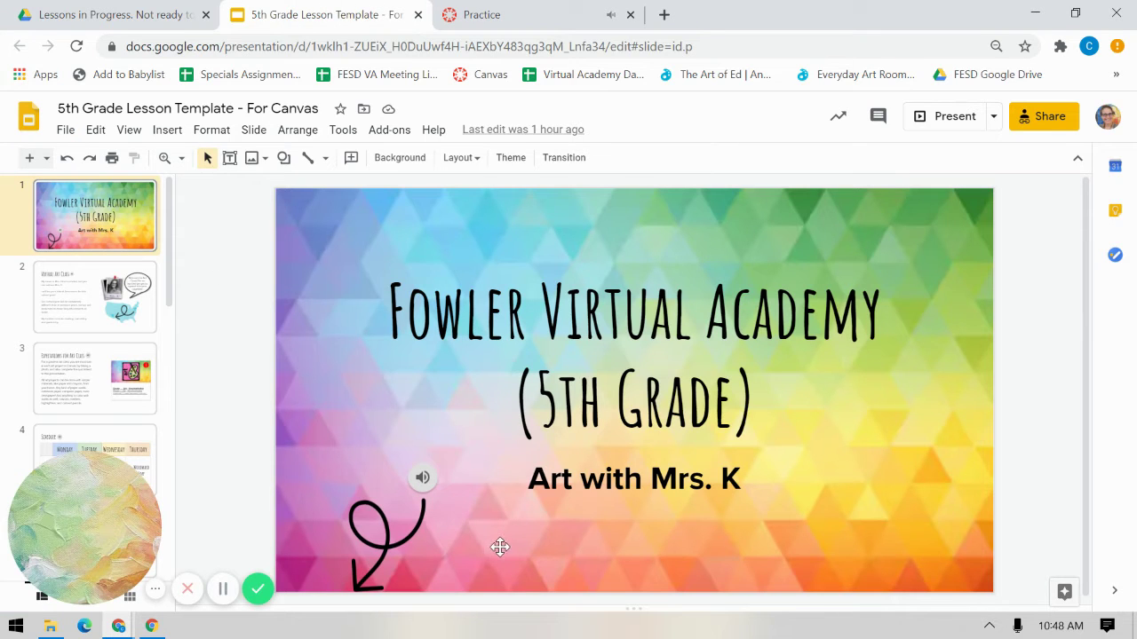
pyautogui.click(423, 478)
pyautogui.click(250, 364)
pyautogui.click(166, 130)
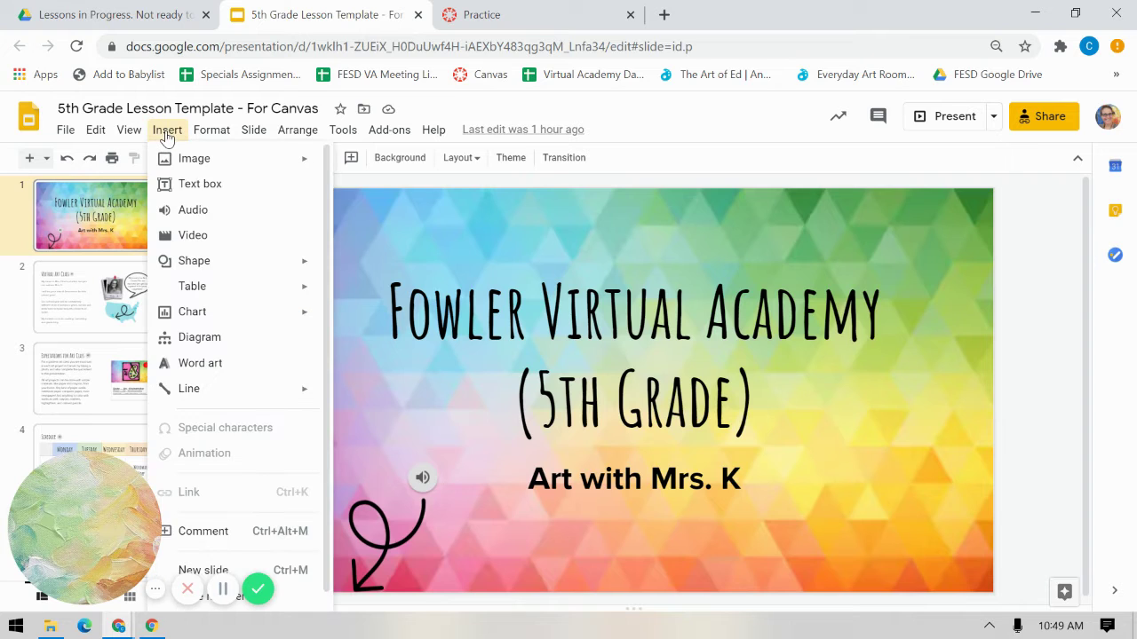
pyautogui.click(206, 213)
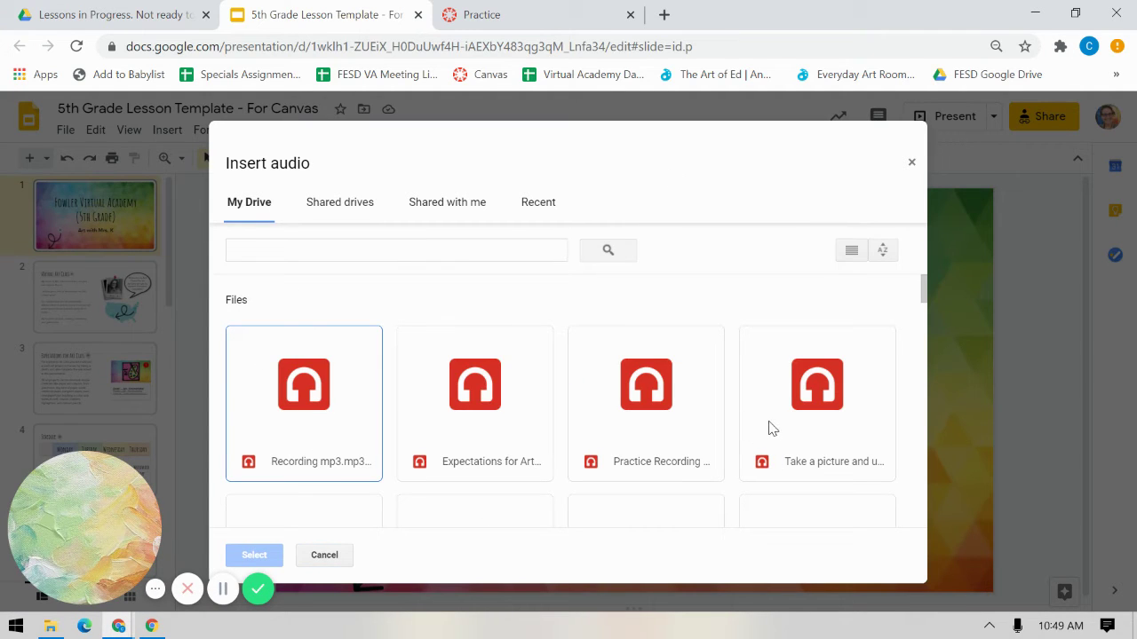
pyautogui.click(912, 166)
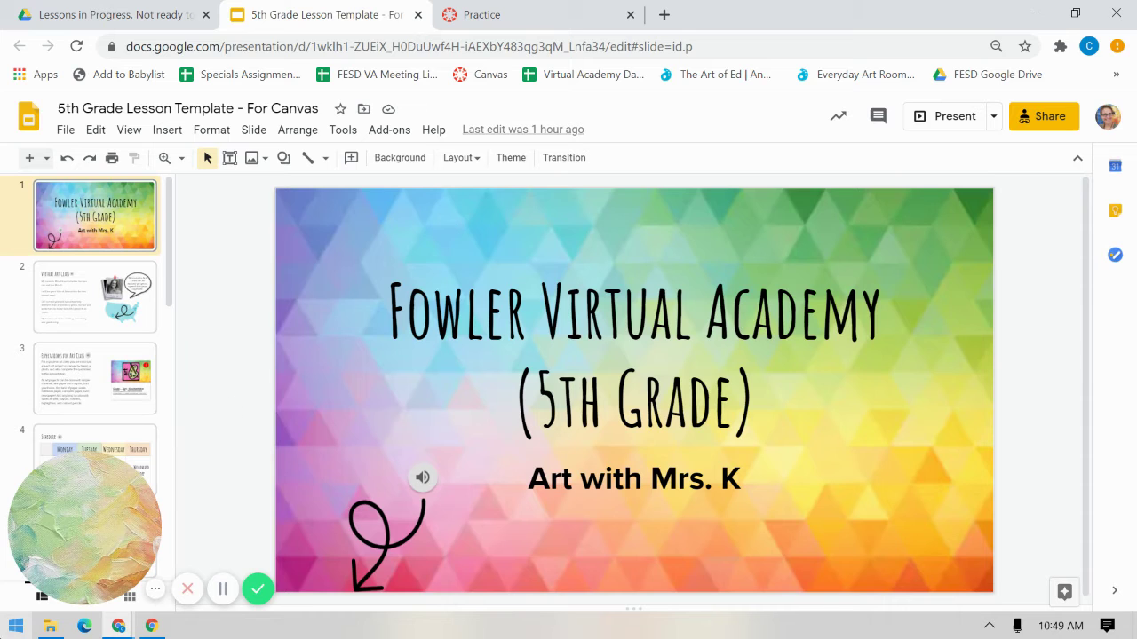